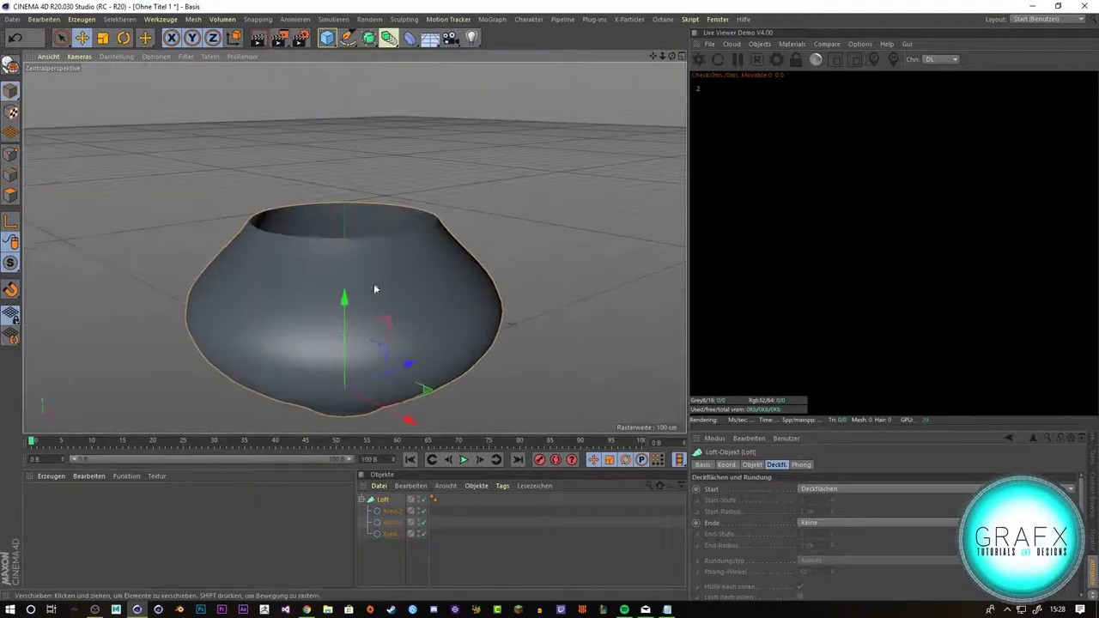
Step: Convert the Loft pot shape into an editable polygon object via Grundobjekt konvertieren
right_click(388, 509)
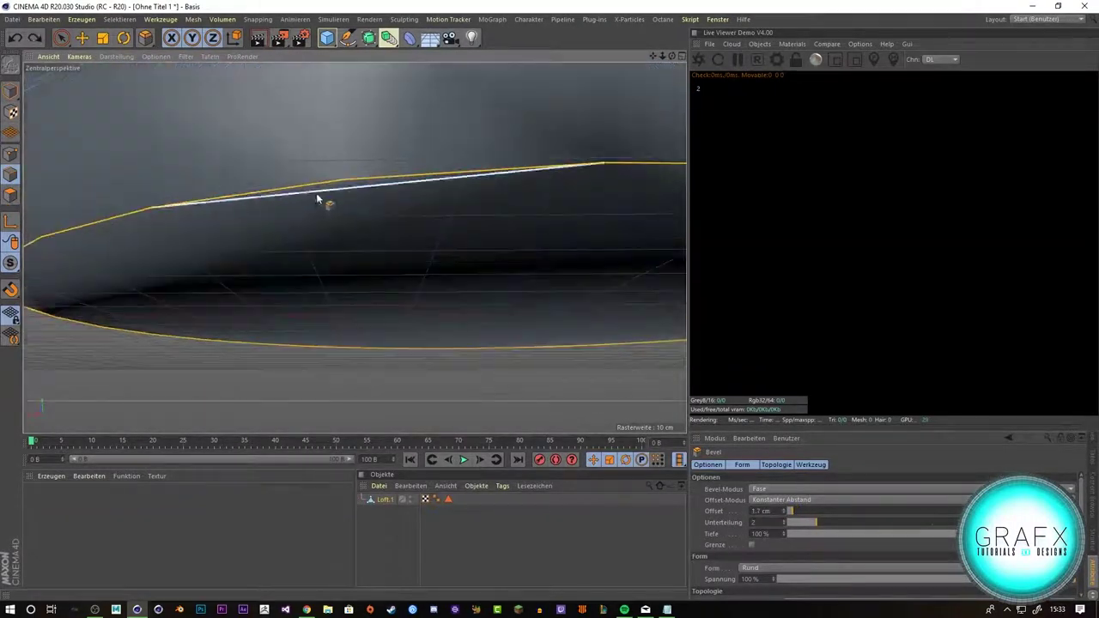
Step: Apply a mesh operation from the context menu to thicken the rim polygons into a ring
right_click(330, 206)
click(390, 513)
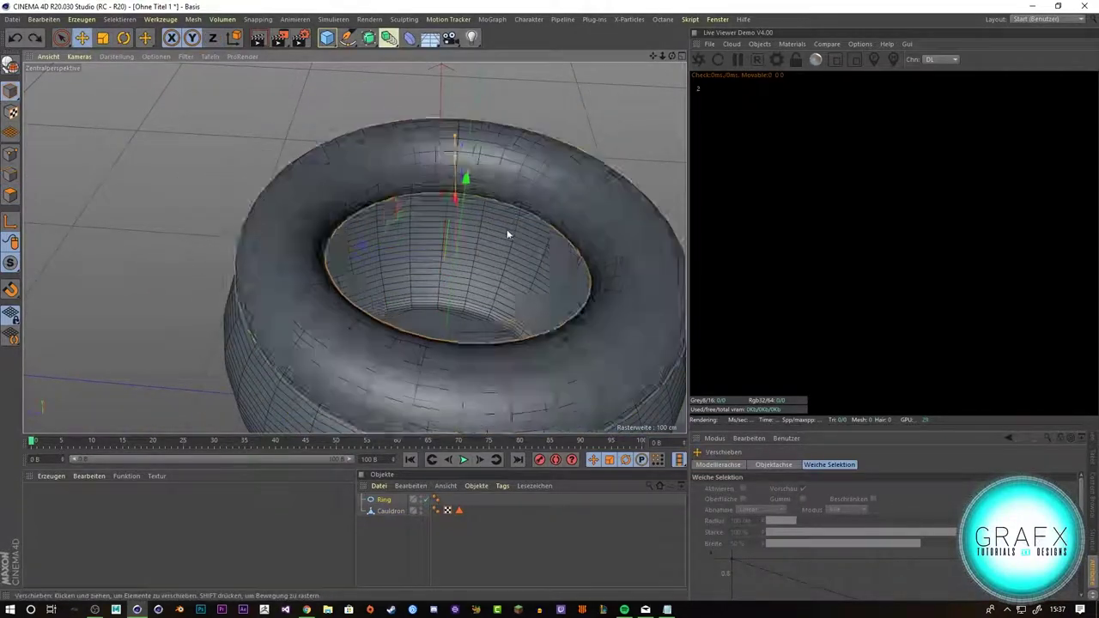
Step: Zoom out to view the whole cauldron from the side
alt+drag(508, 234, 395, 168)
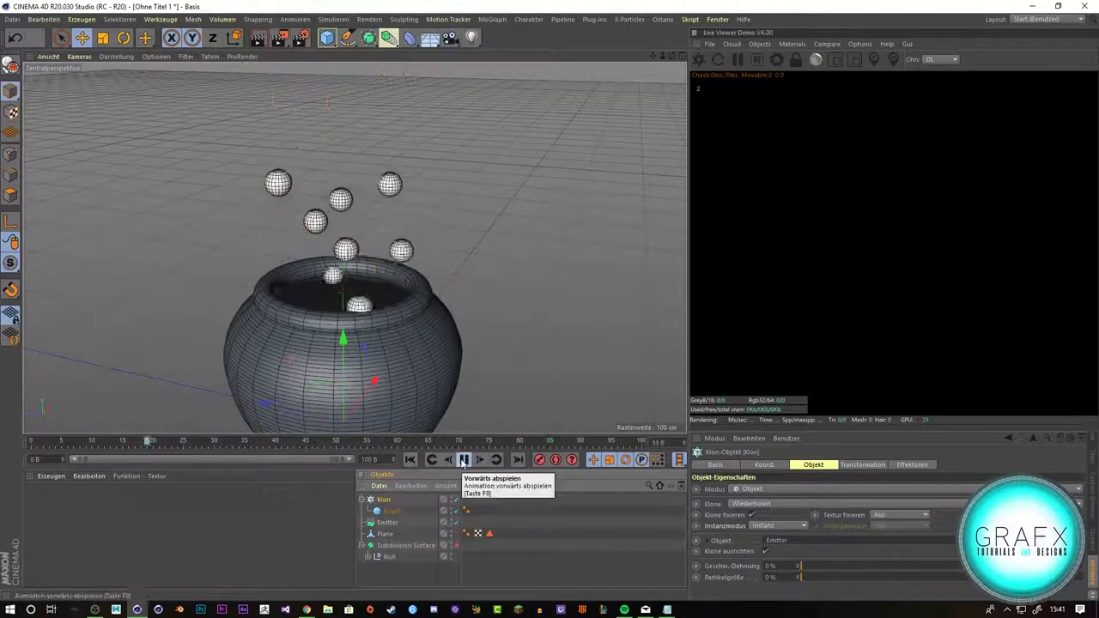
Step: Add Kollision and Nachfedern deformers to the liquid plane and play the animation to test them
click(721, 159)
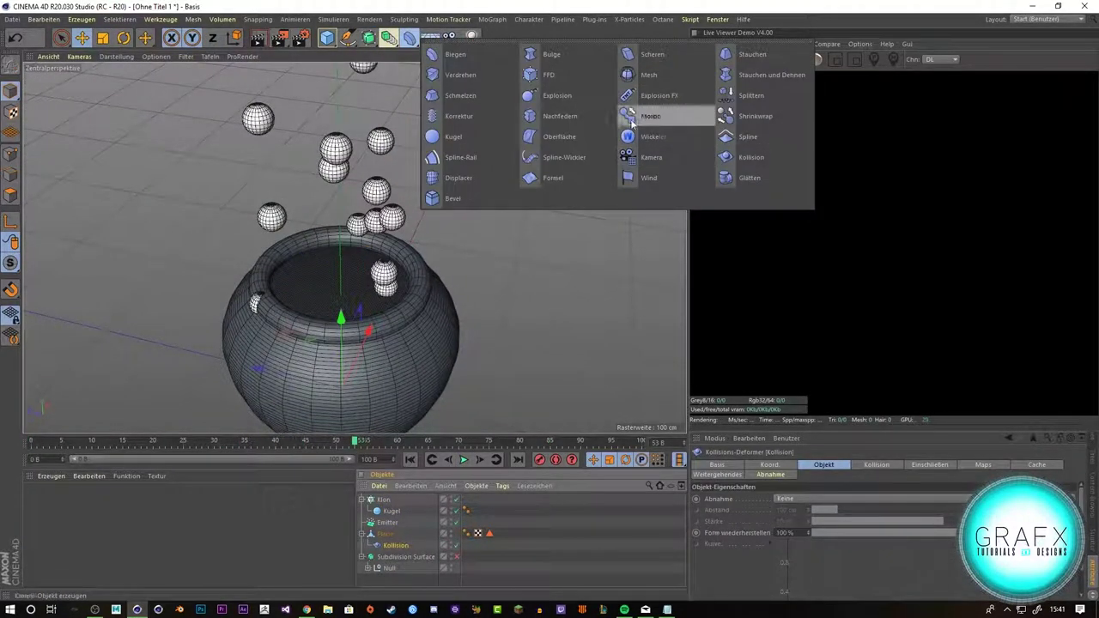
click(606, 121)
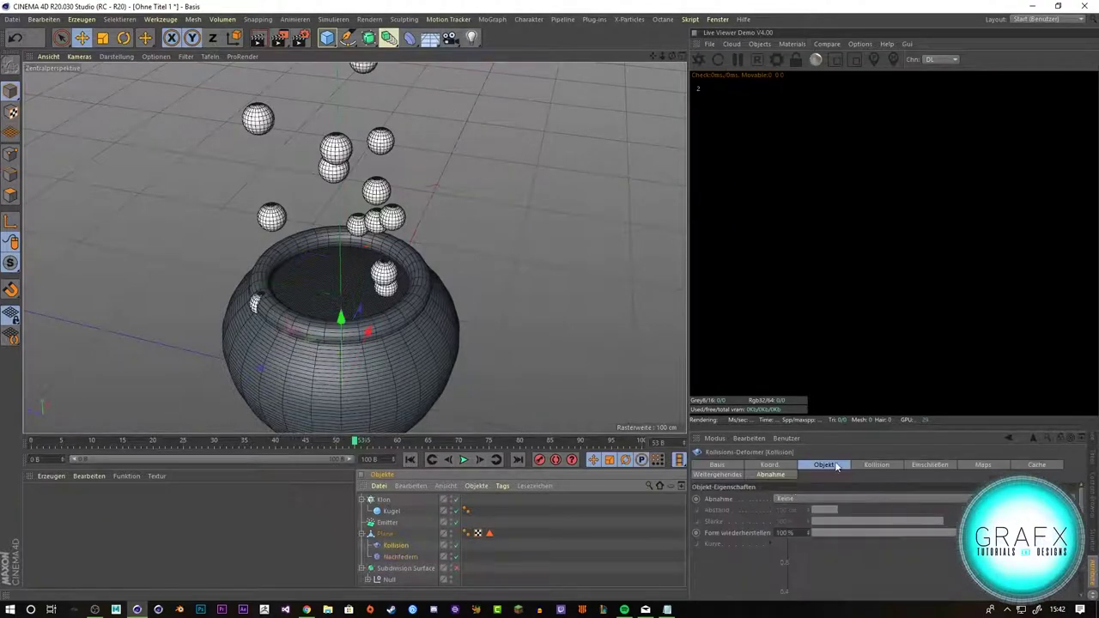
click(385, 556)
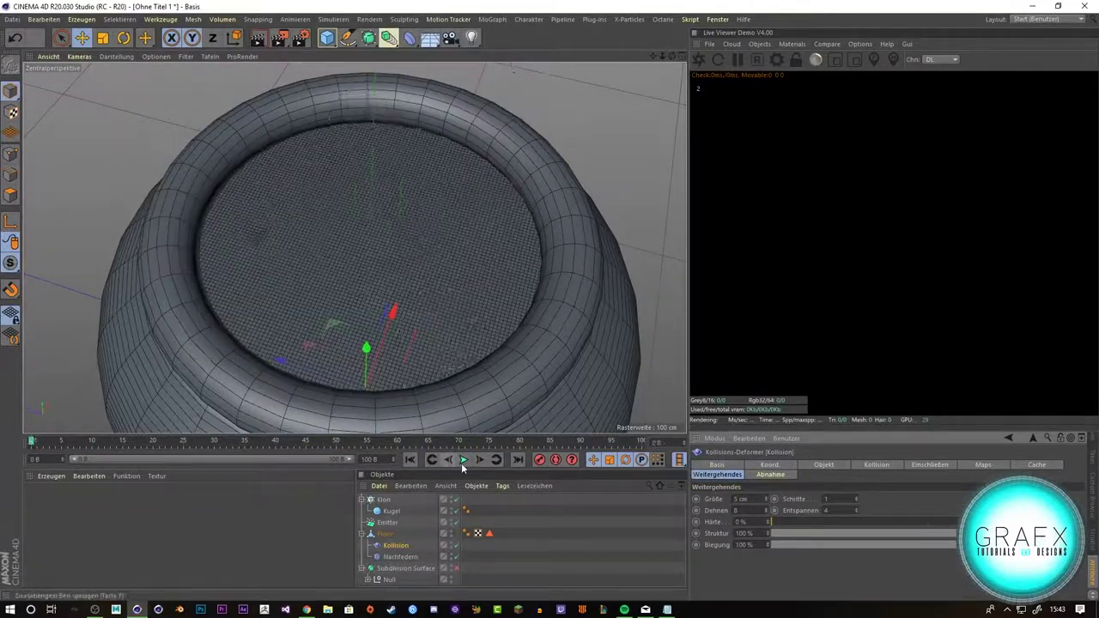
click(463, 460)
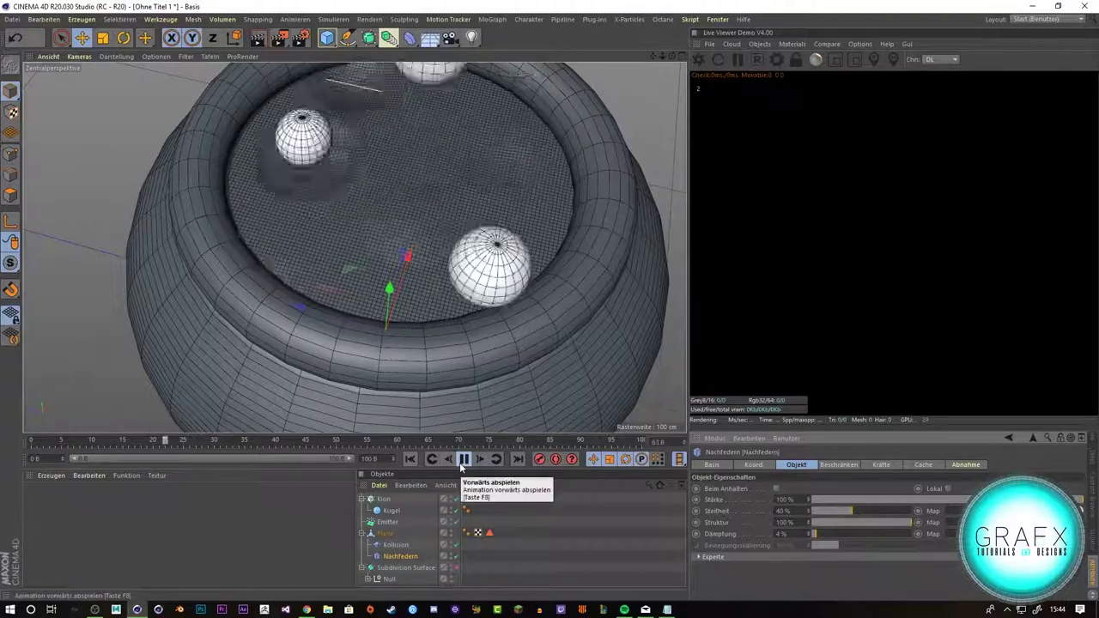
click(463, 459)
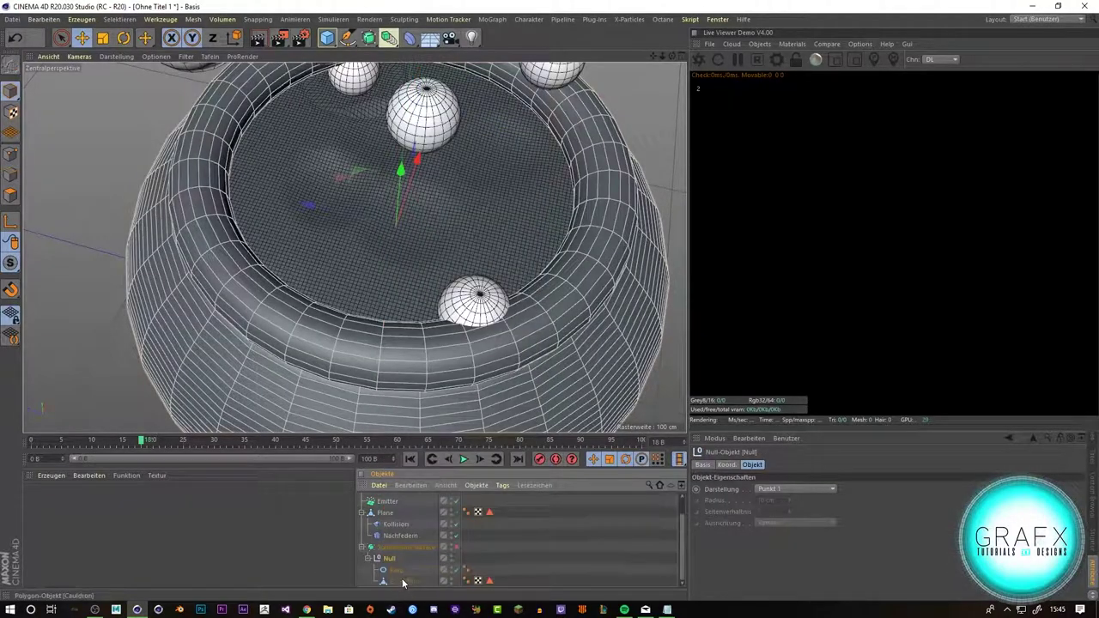
Step: Remove the cauldron's null grouping and give it a Dynamics Body collision tag
right_click(403, 583)
click(481, 489)
right_click(487, 575)
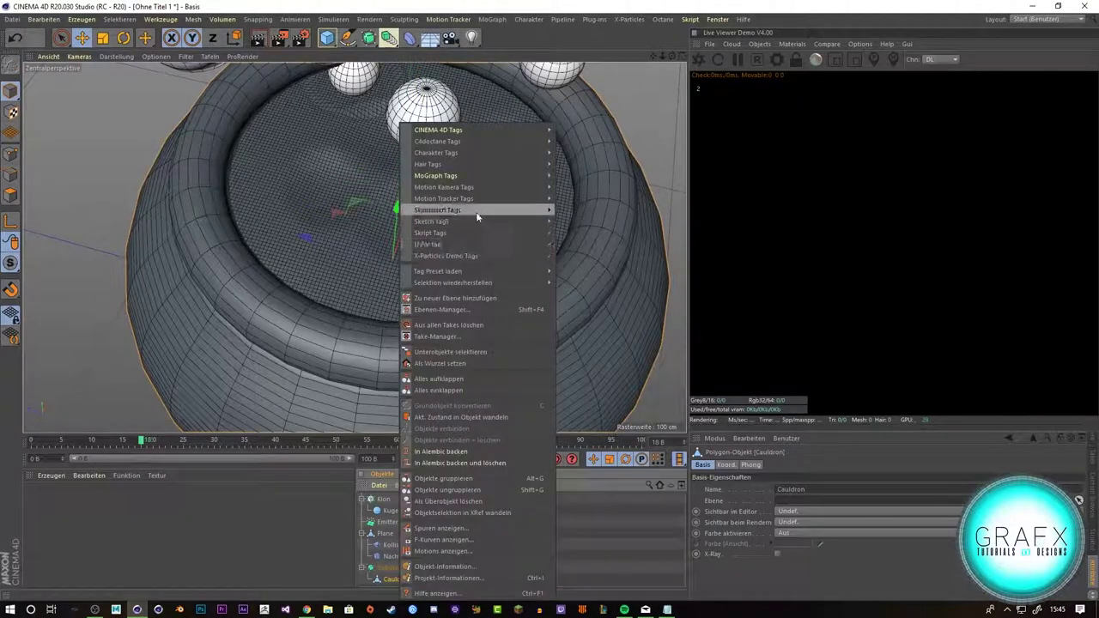
click(466, 208)
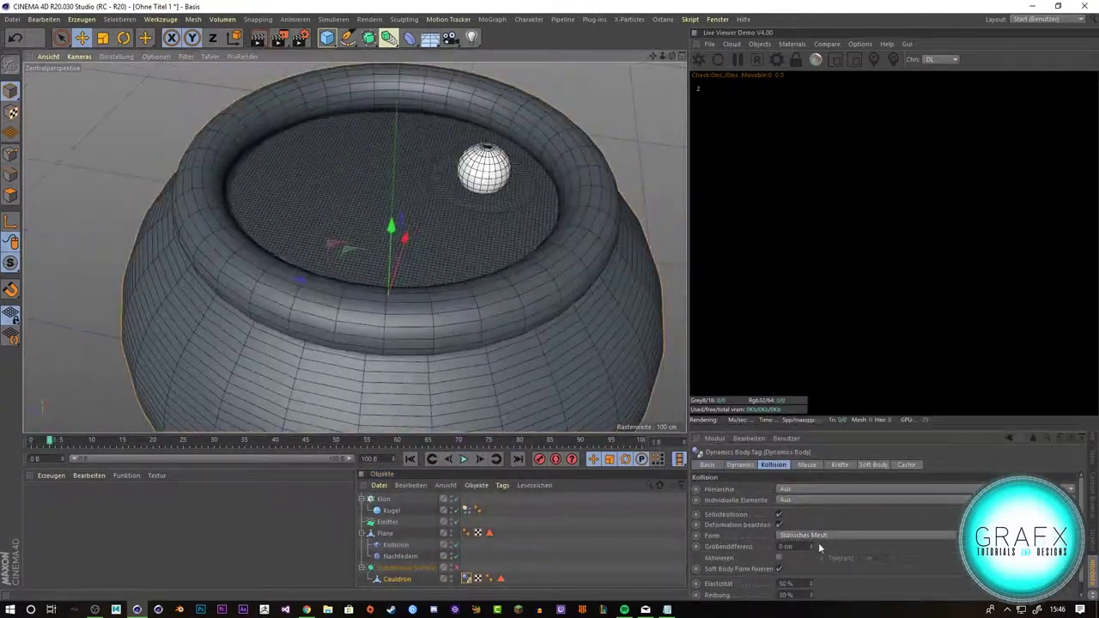
Step: Play the simulation to test the cauldron collisions, then inspect the emitter settings
click(464, 460)
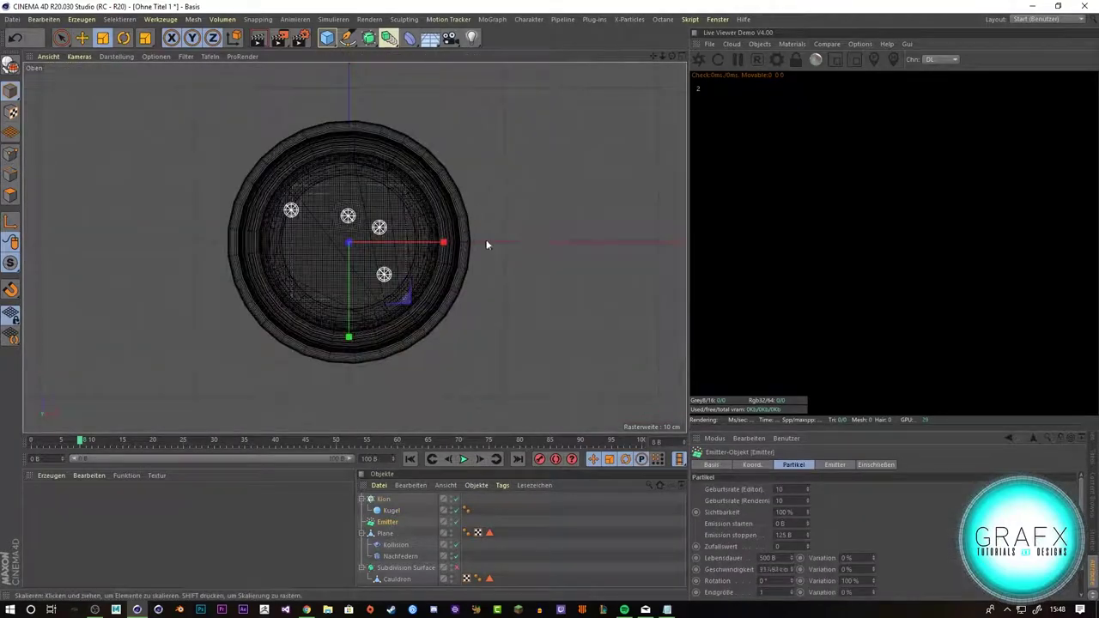
click(463, 459)
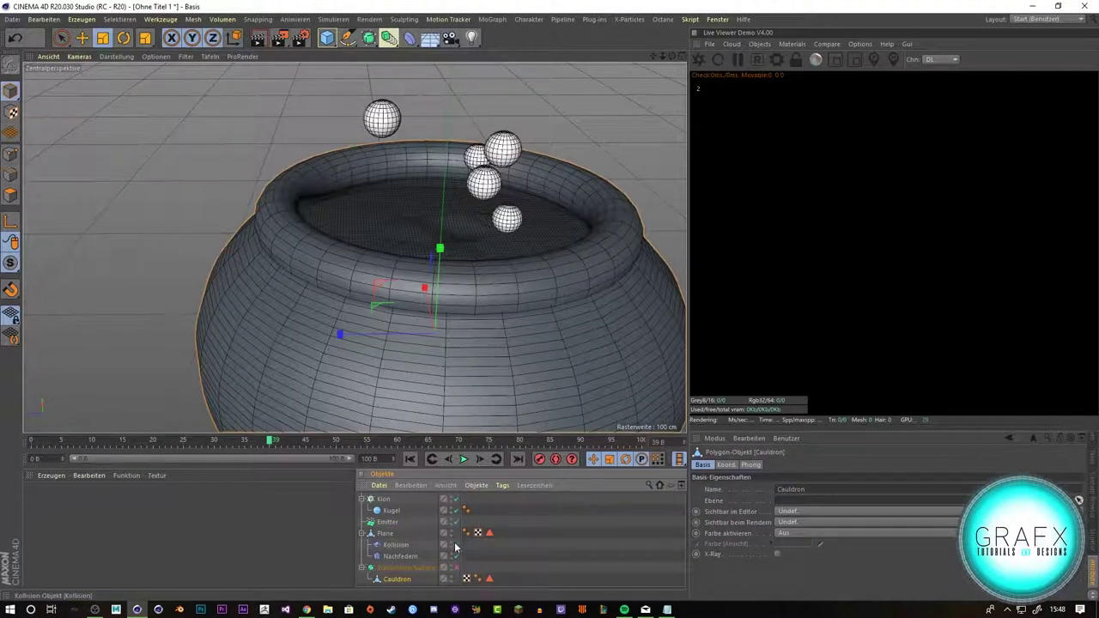
click(387, 546)
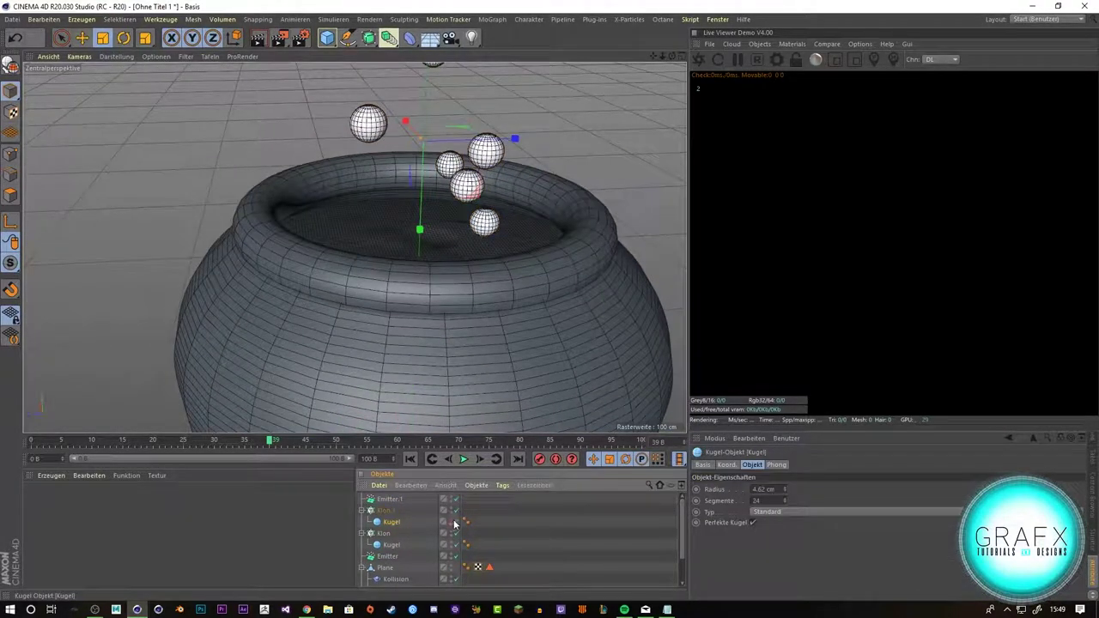
Step: Add Klon.1 to the Nachfedern Beschränken list so the jiggle reacts to both cloners
click(388, 499)
click(463, 459)
click(463, 459)
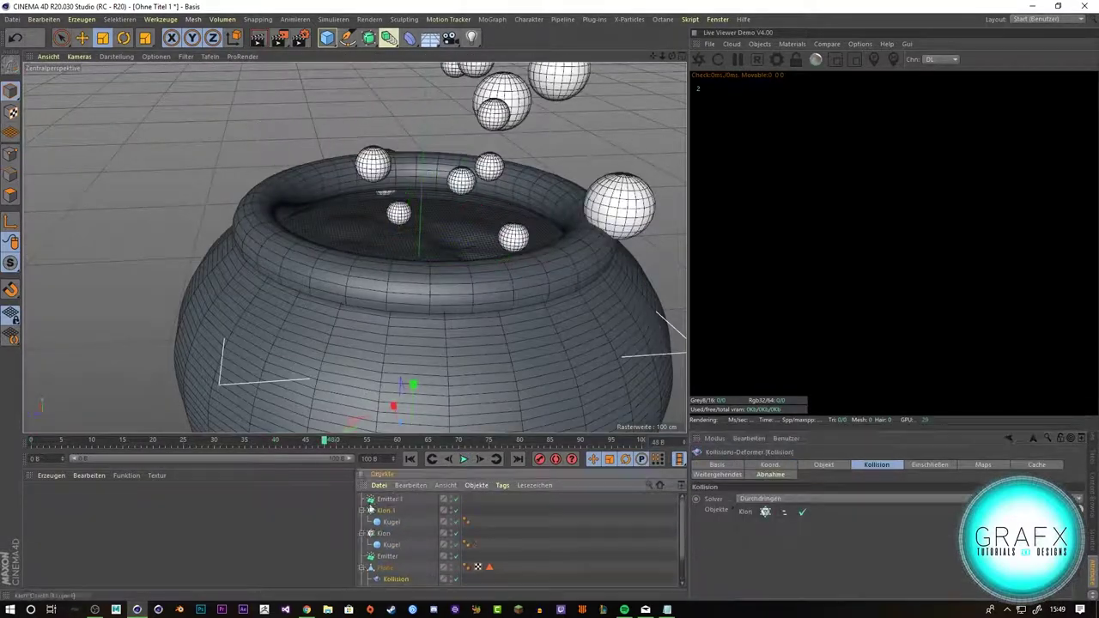
click(466, 566)
Step: Test the simulation playback in shaded and wireframe views, undoing and redoing changes
key(ctrl+z)
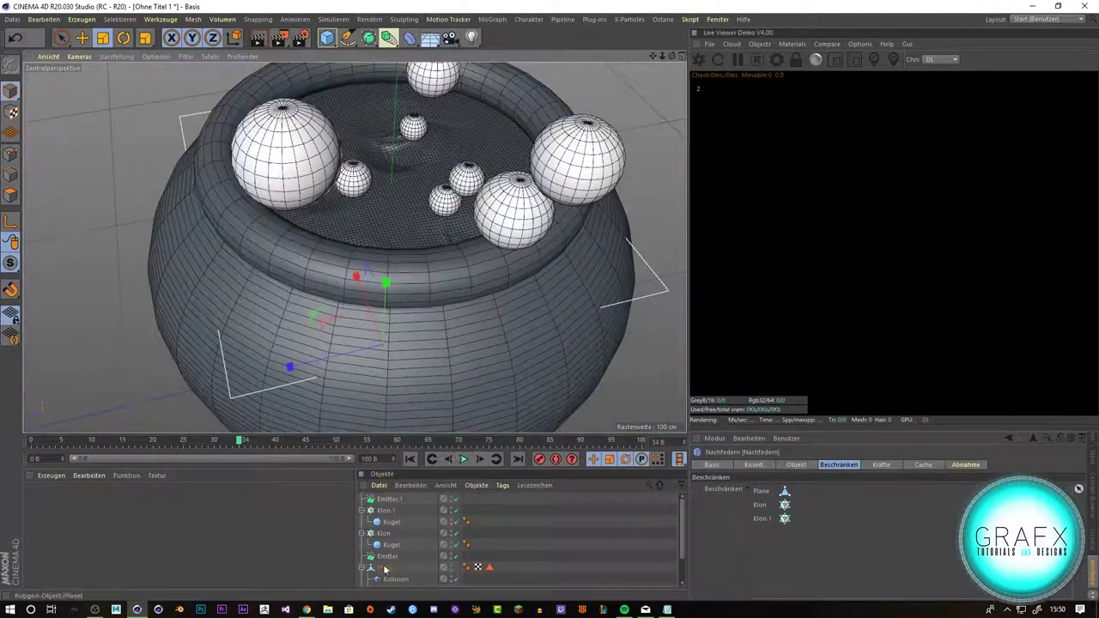
click(462, 459)
key(ctrl+z)
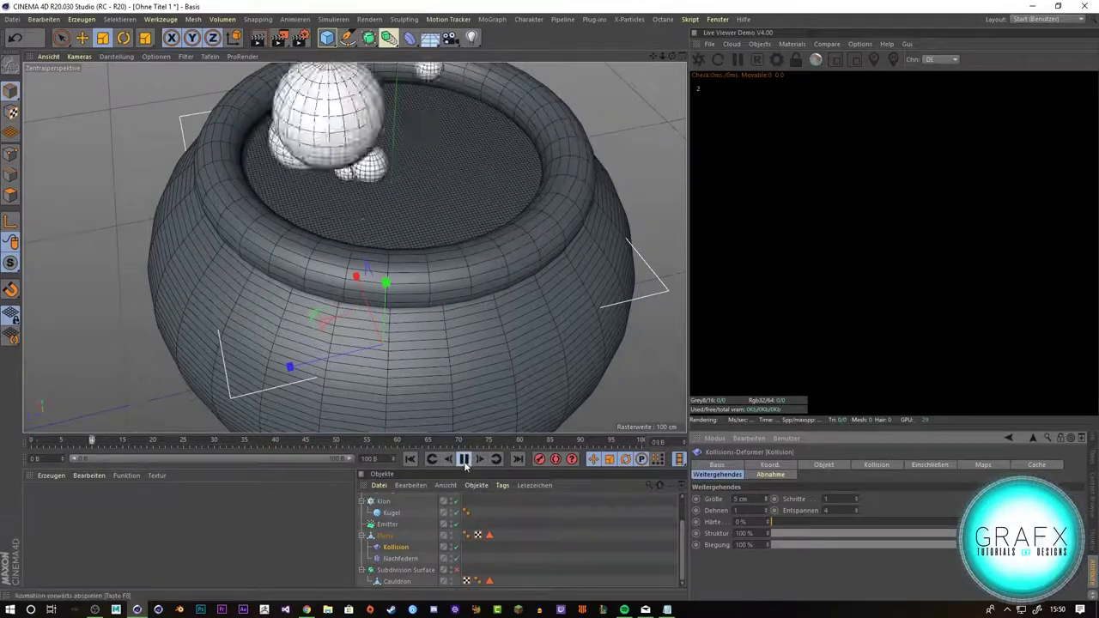
click(465, 459)
key(ctrl+z)
click(464, 460)
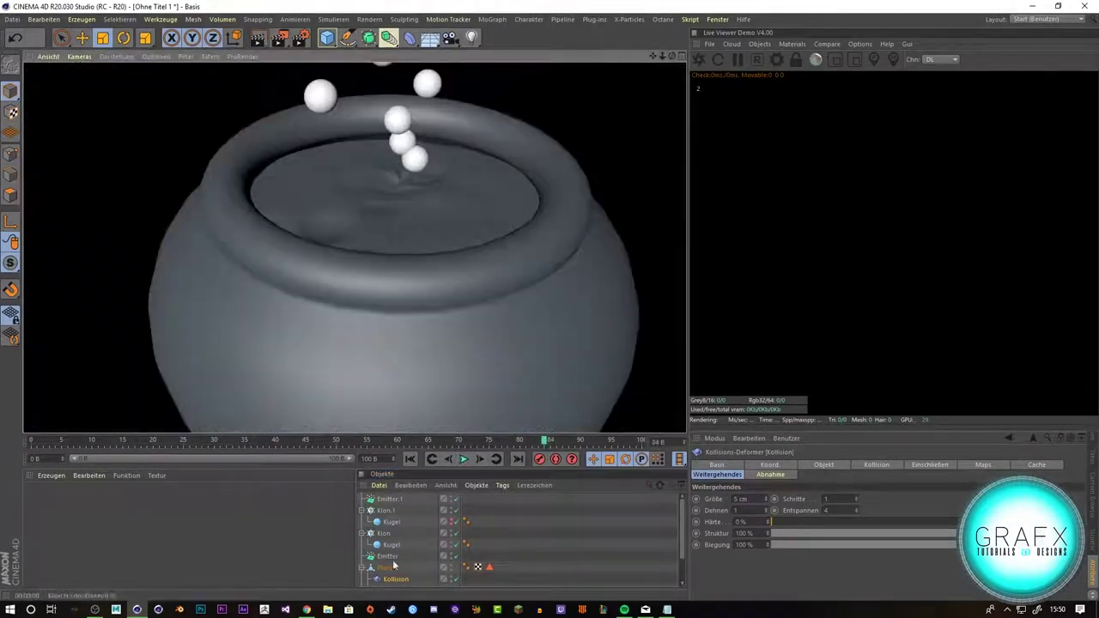
key(ctrl+z)
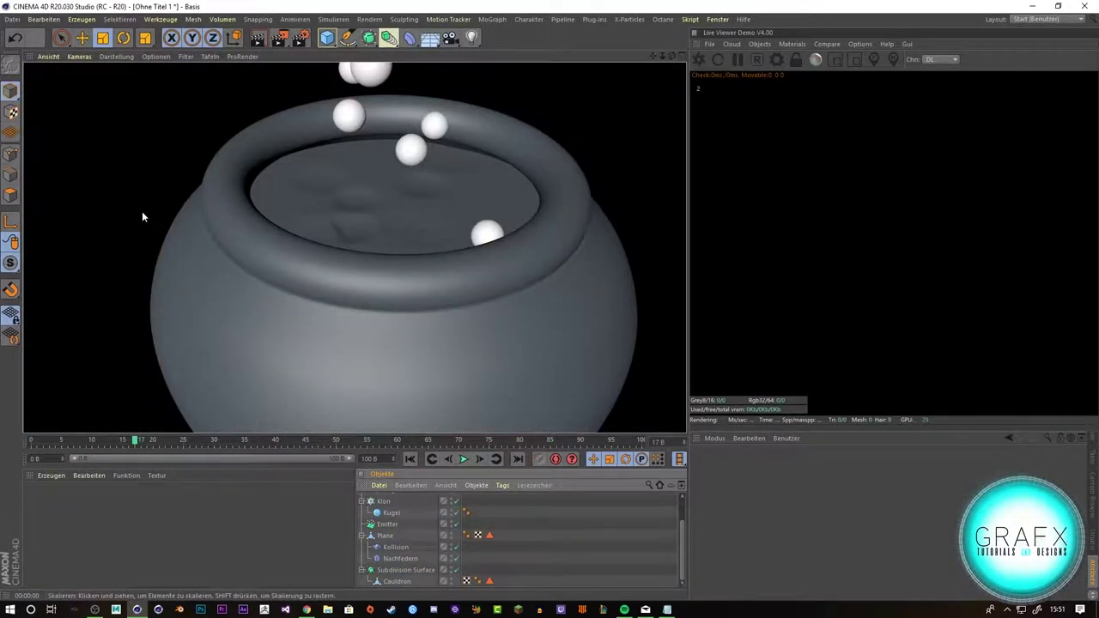
key(ctrl+y)
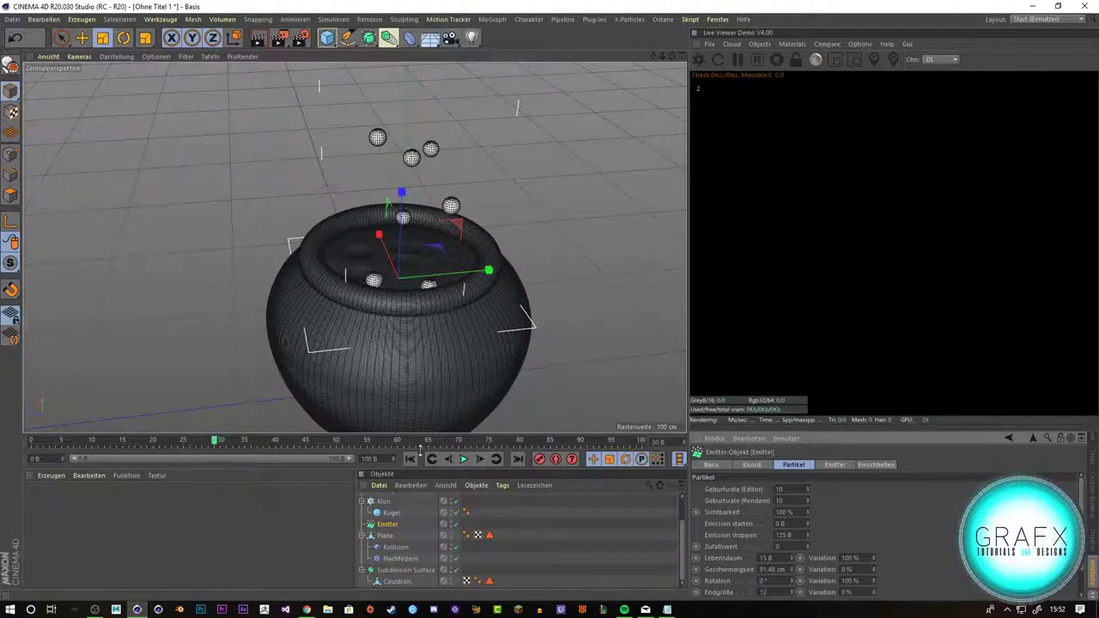
Step: Add Kollision and Bulge deformers under the cloner's Kugel and play to check the spheres
scroll(620, 521, up, 2)
click(391, 544)
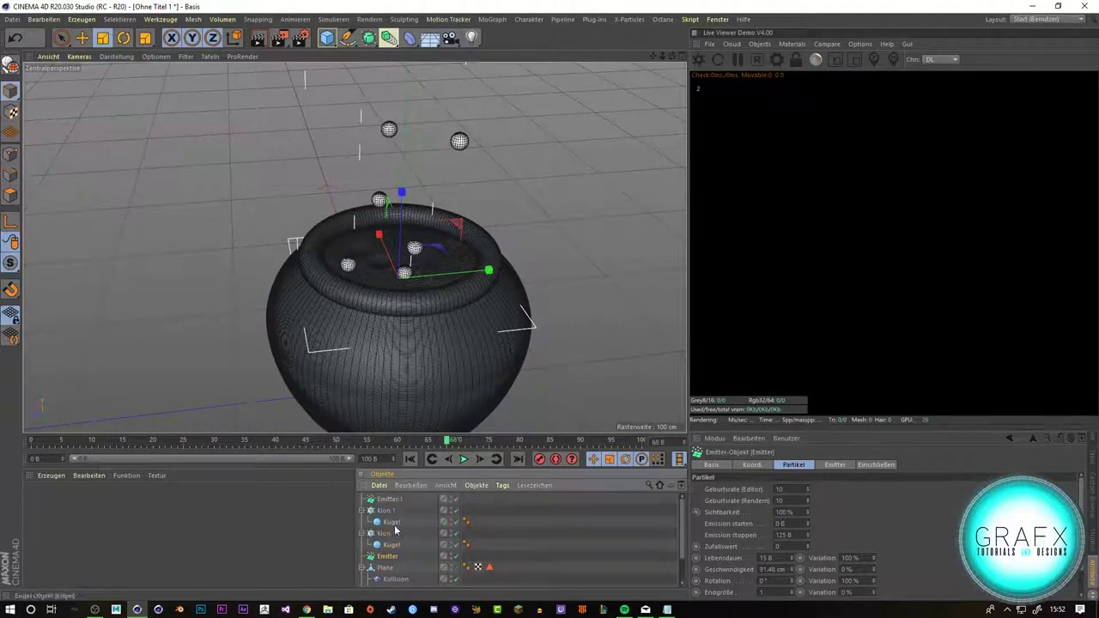
click(409, 37)
click(752, 160)
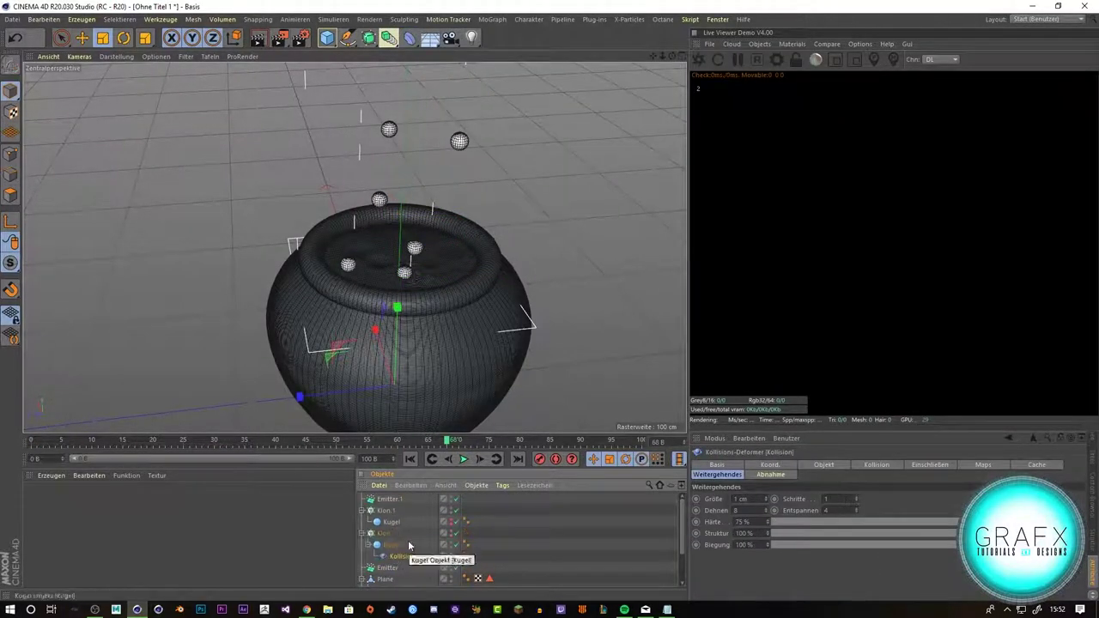
click(410, 37)
click(551, 54)
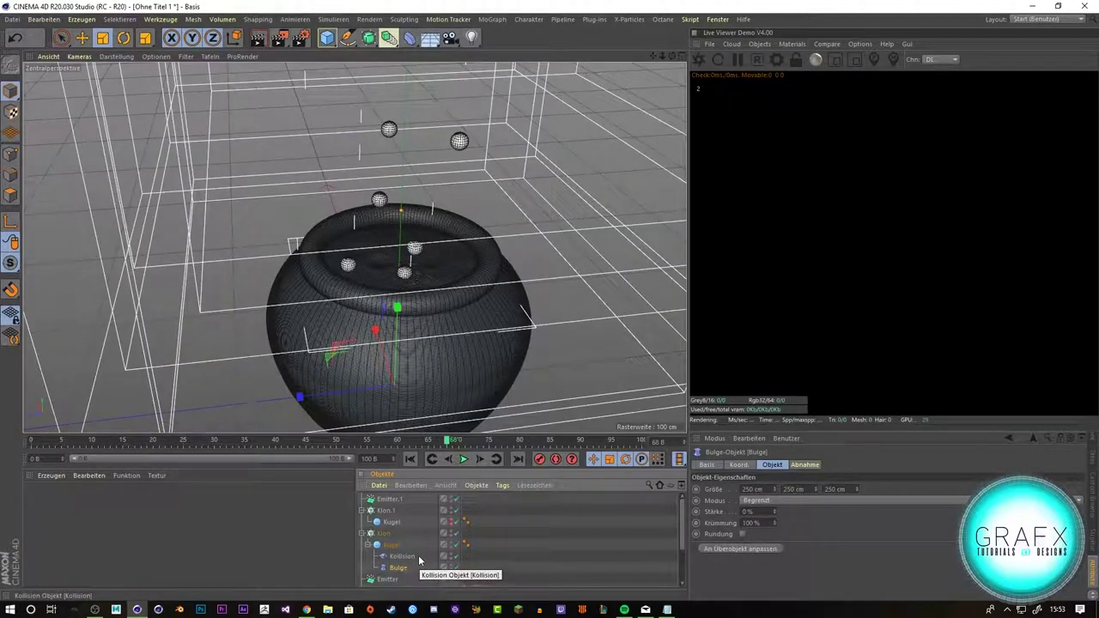
click(462, 459)
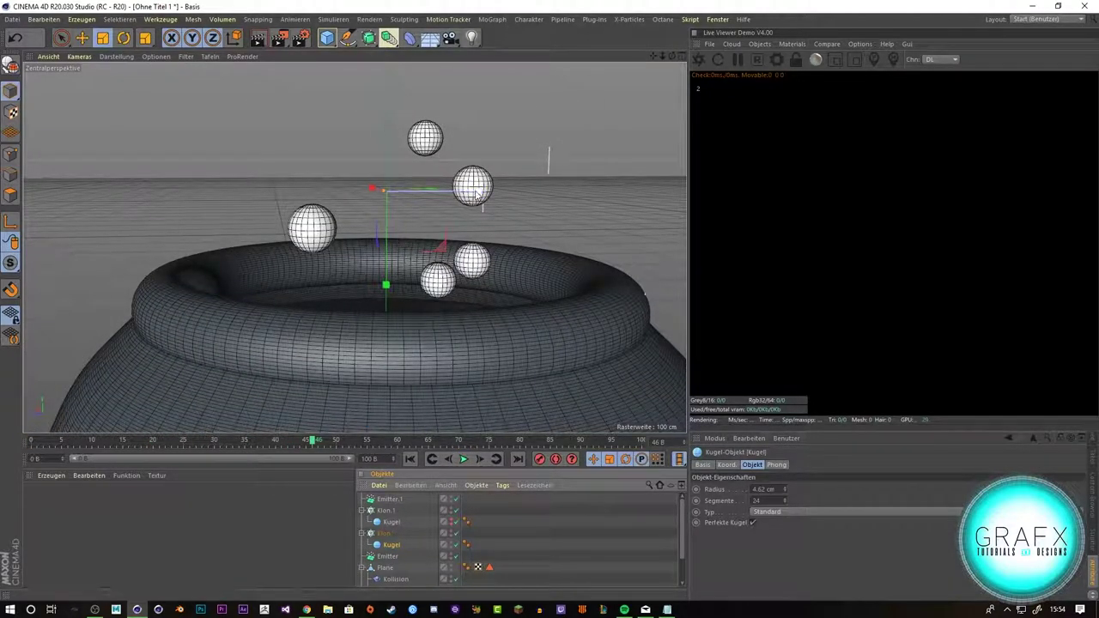
Step: Add a third emitter, Emitter.2, with a cloned sphere and play its particle burst
click(333, 19)
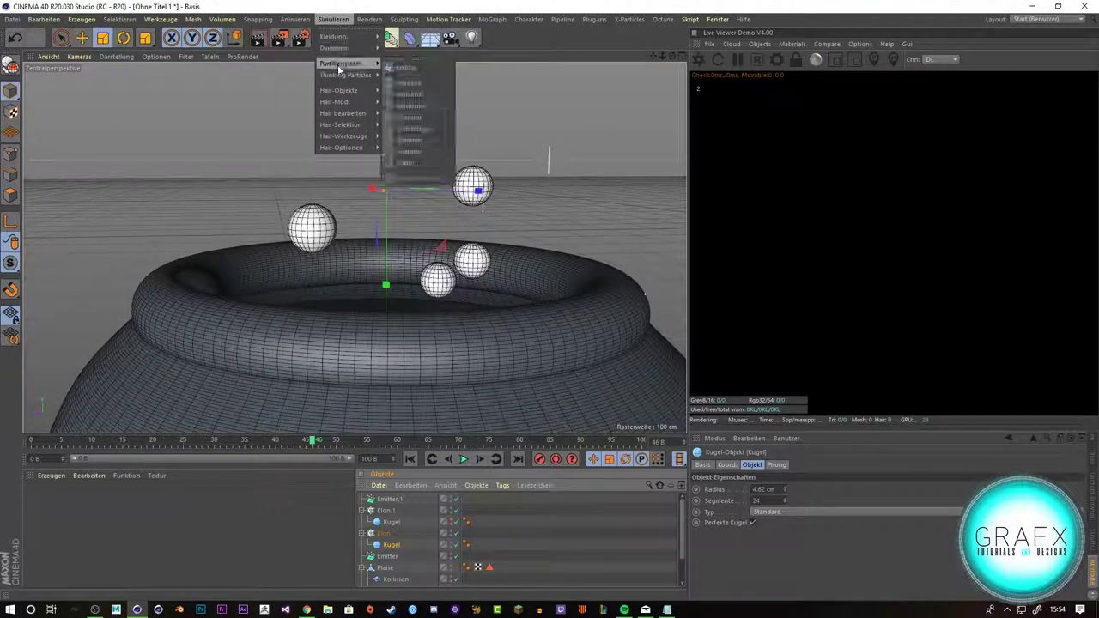
click(404, 65)
key(F4)
click(410, 556)
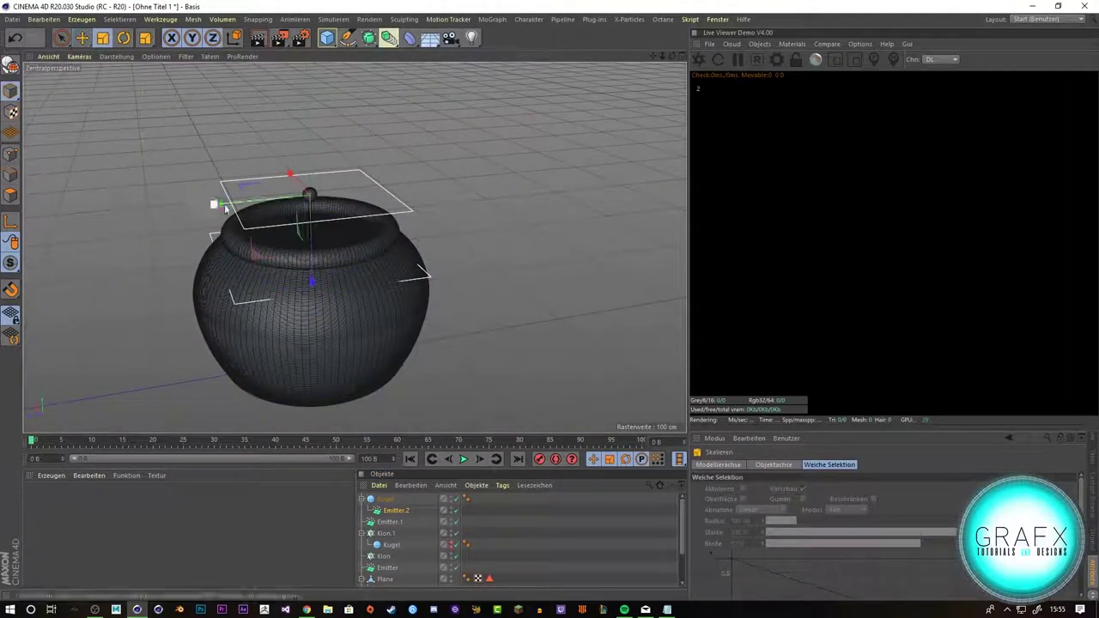
click(465, 466)
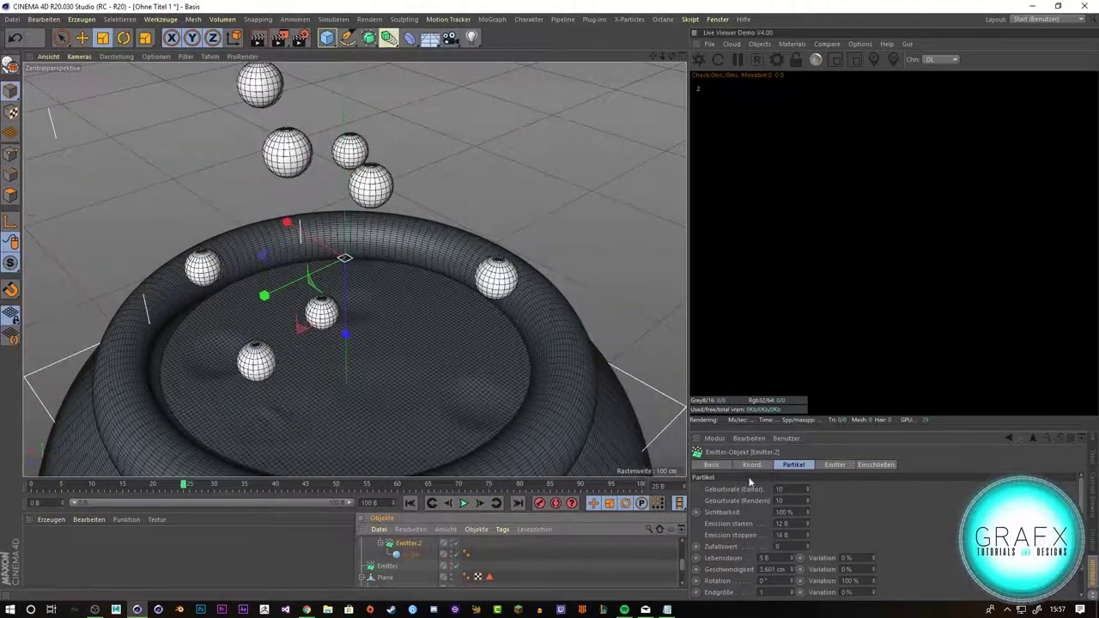
click(463, 503)
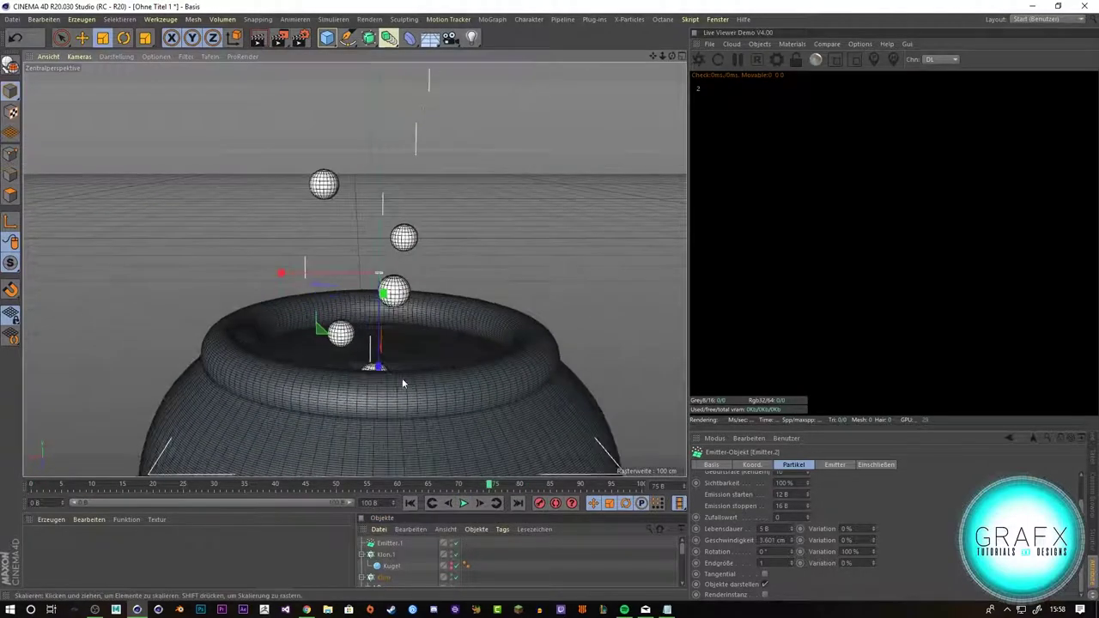
click(410, 554)
click(463, 503)
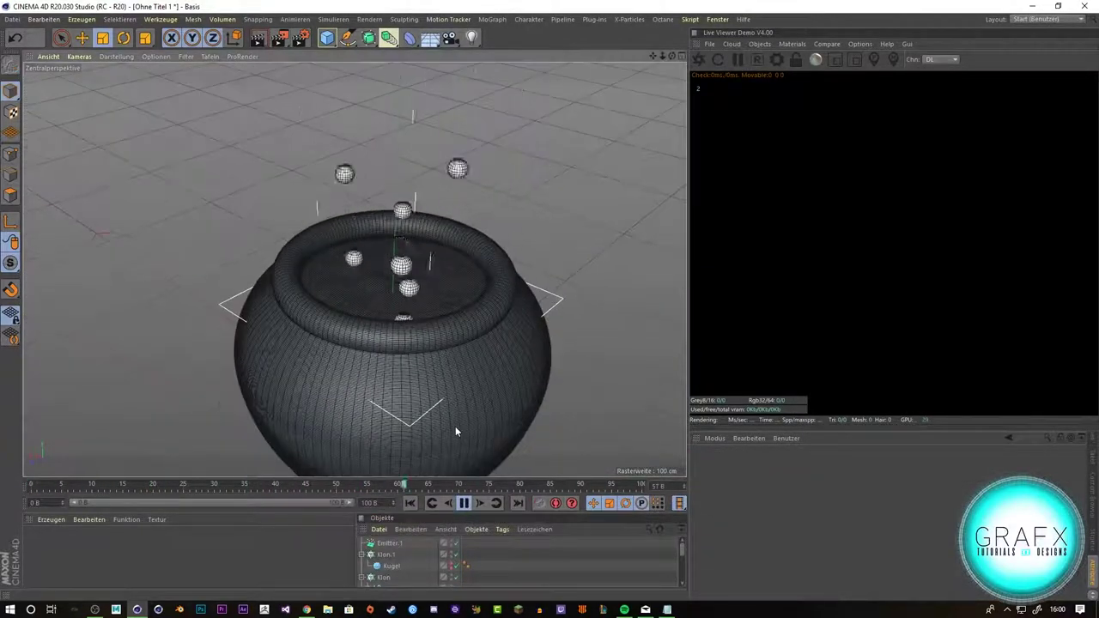
Step: Group all scene objects into one null with Alt+G
key(alt+g)
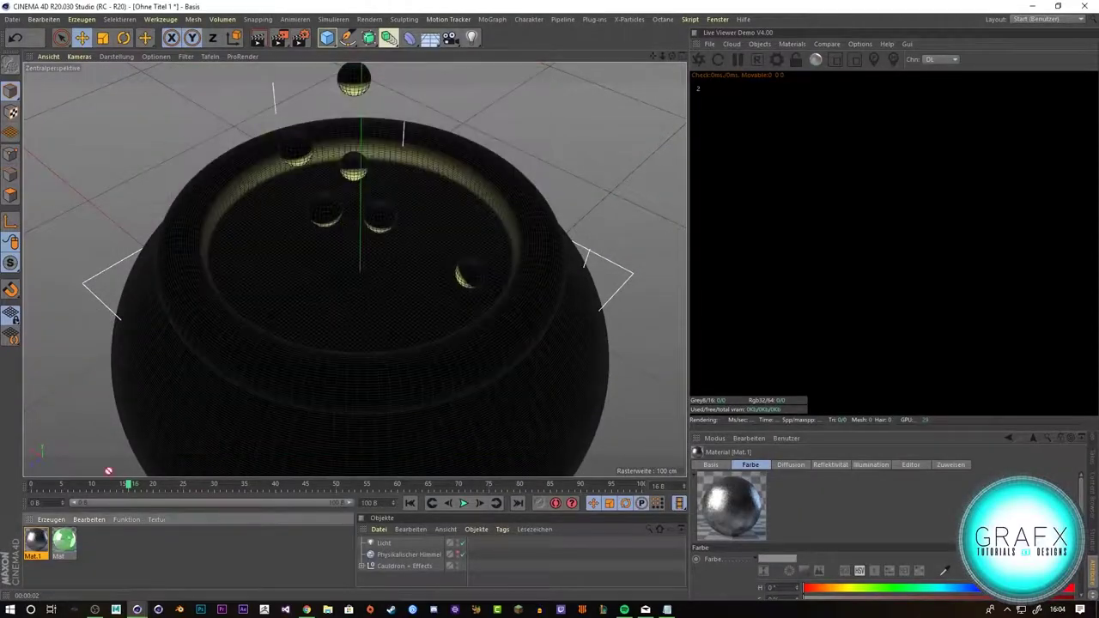
Step: Render a live preview of the pot
key(alt+r)
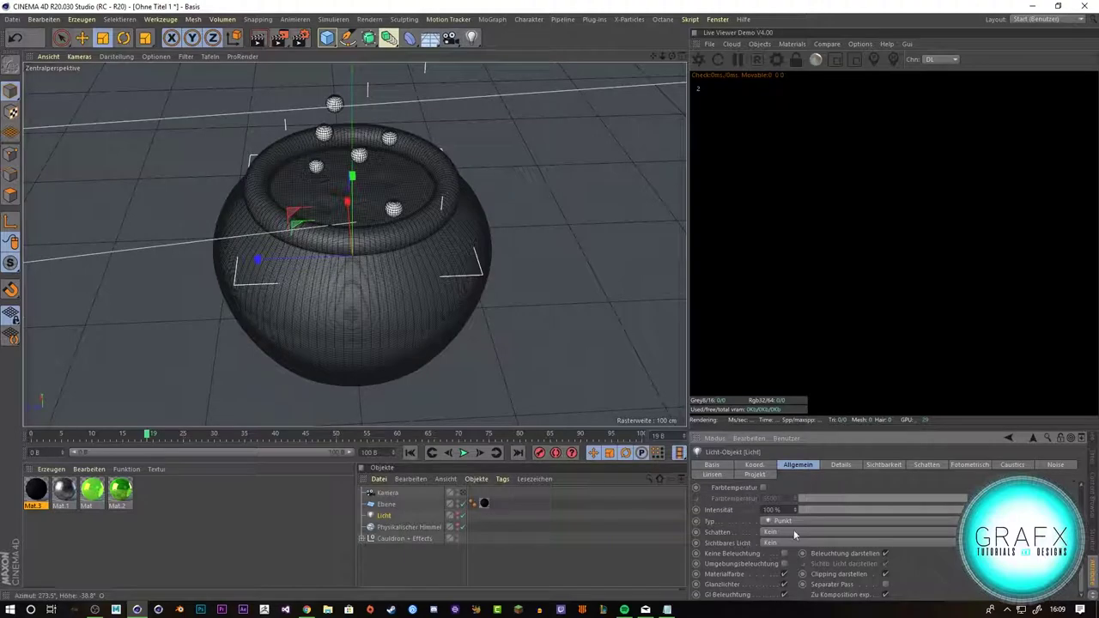
Step: Set the light's Sichtbares Licht to Volumetrisch, add a Kugel and select its right-half points
click(803, 580)
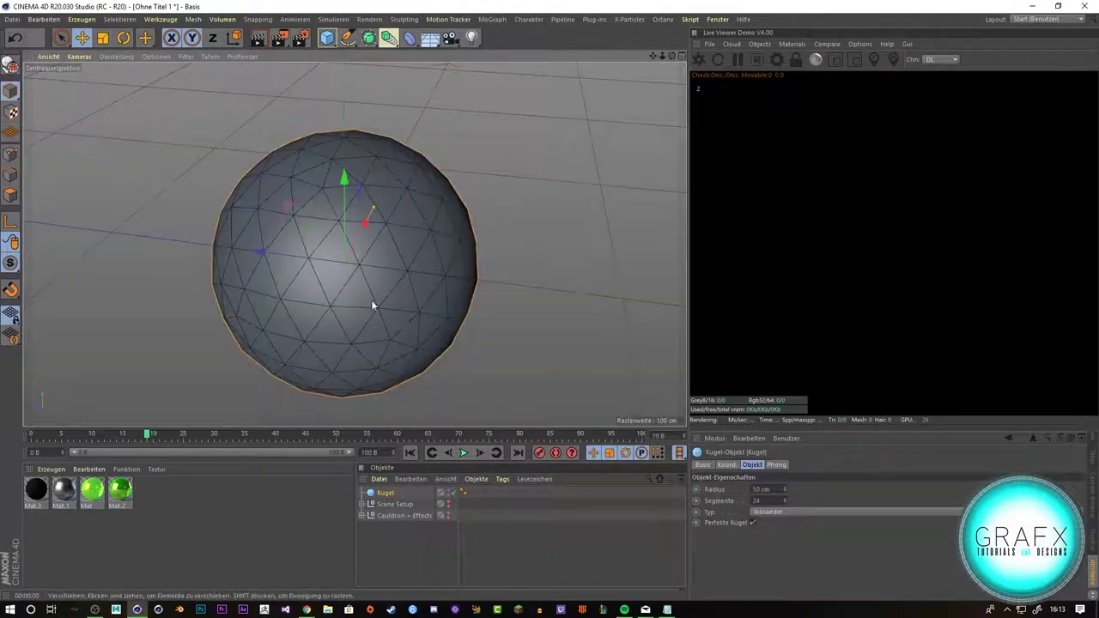
click(326, 37)
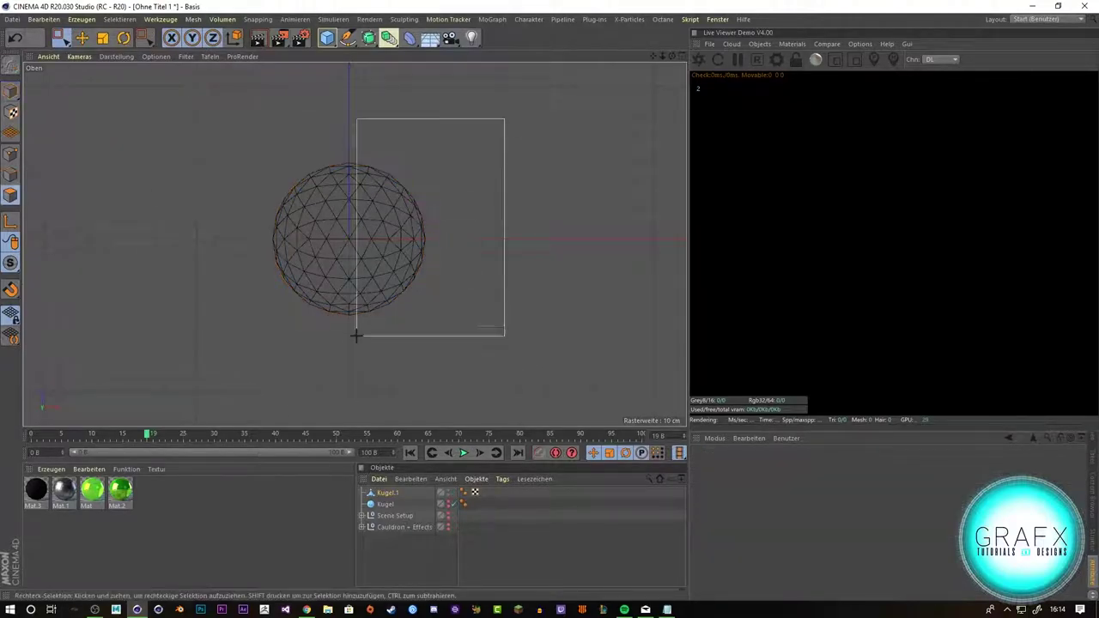
drag(356, 335, 354, 367)
Step: Scale the selected sphere points, then create a new 1000x1000 Photoshop document
middle_click(354, 367)
middle_click(80, 147)
key(t)
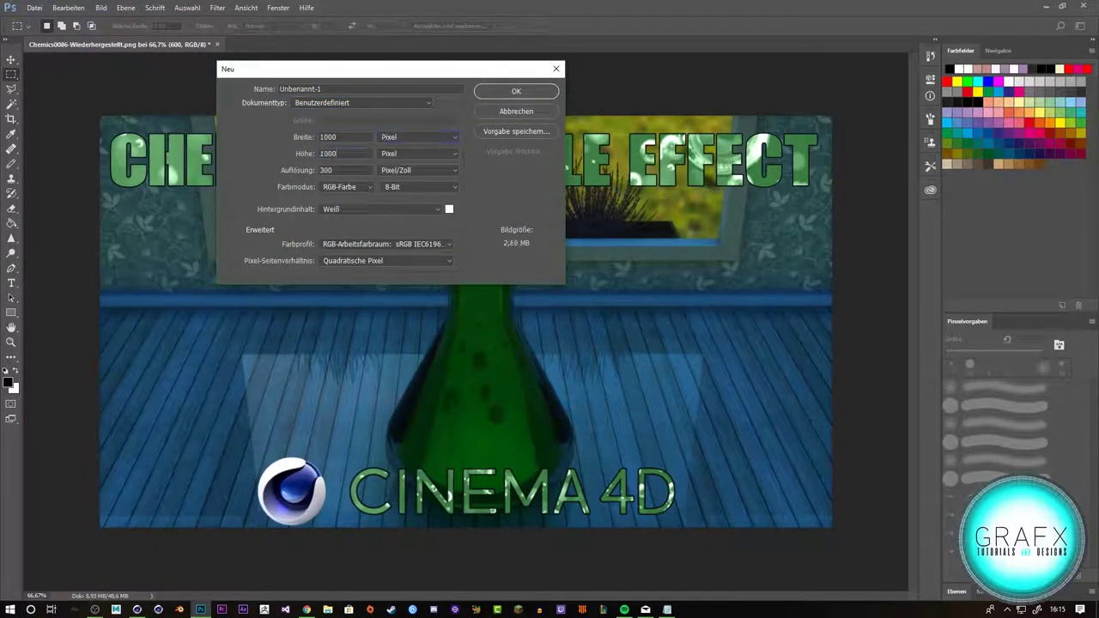
key(Return)
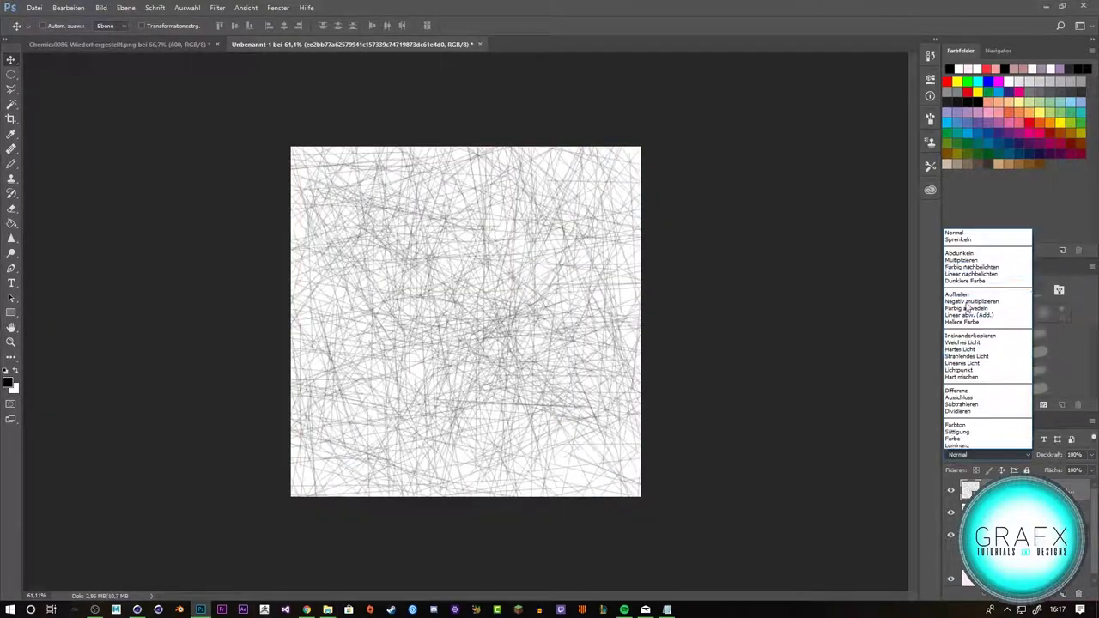
Step: Set the scribble texture layer to Abdunkeln blending and fill the background red
click(959, 253)
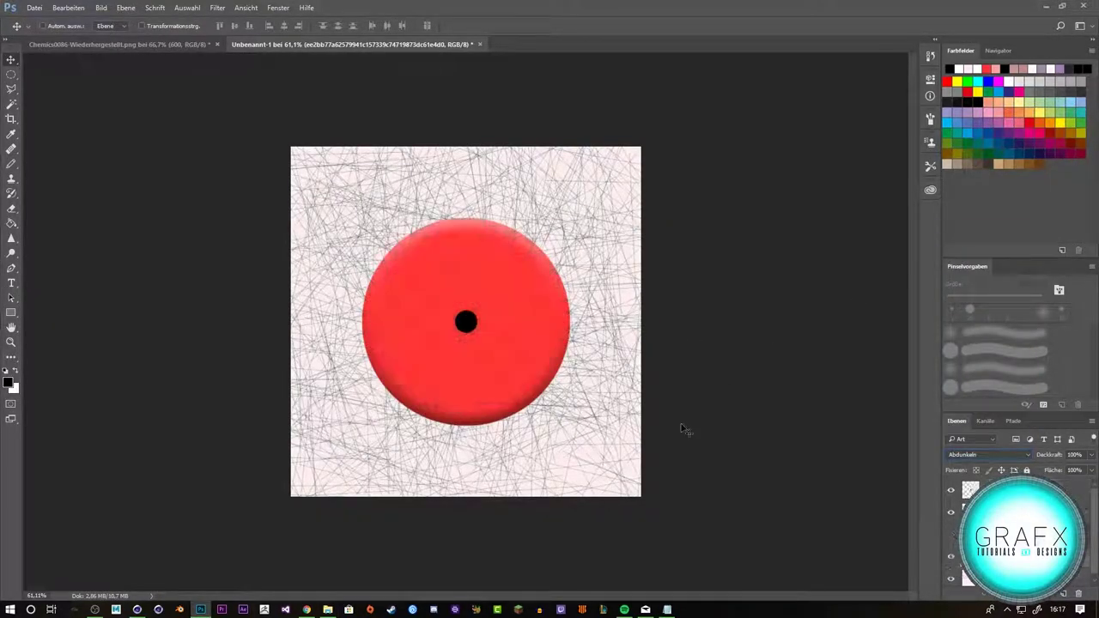
click(585, 310)
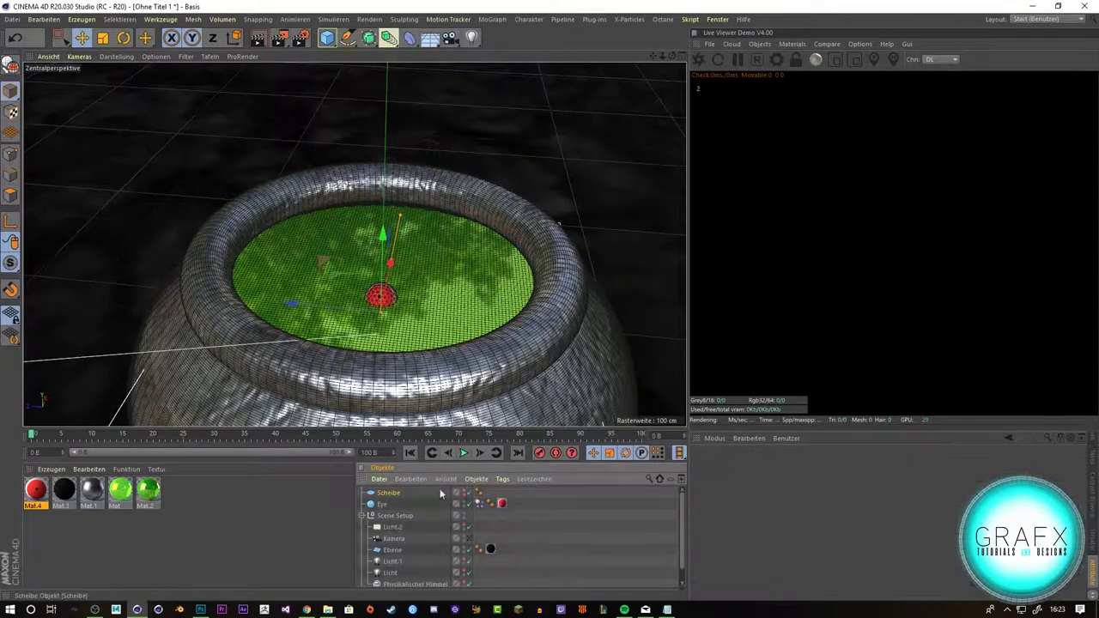
Step: Play the simulation and open the Eye's Dynamics Body Kräfte settings
click(463, 452)
scroll(275, 154, up, 5)
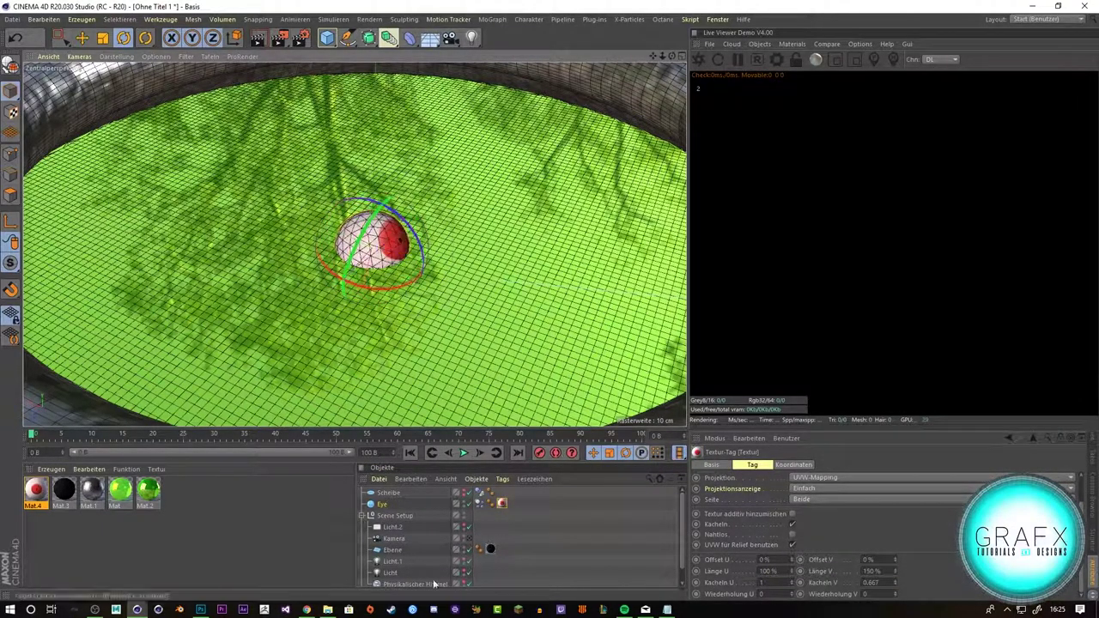
click(478, 503)
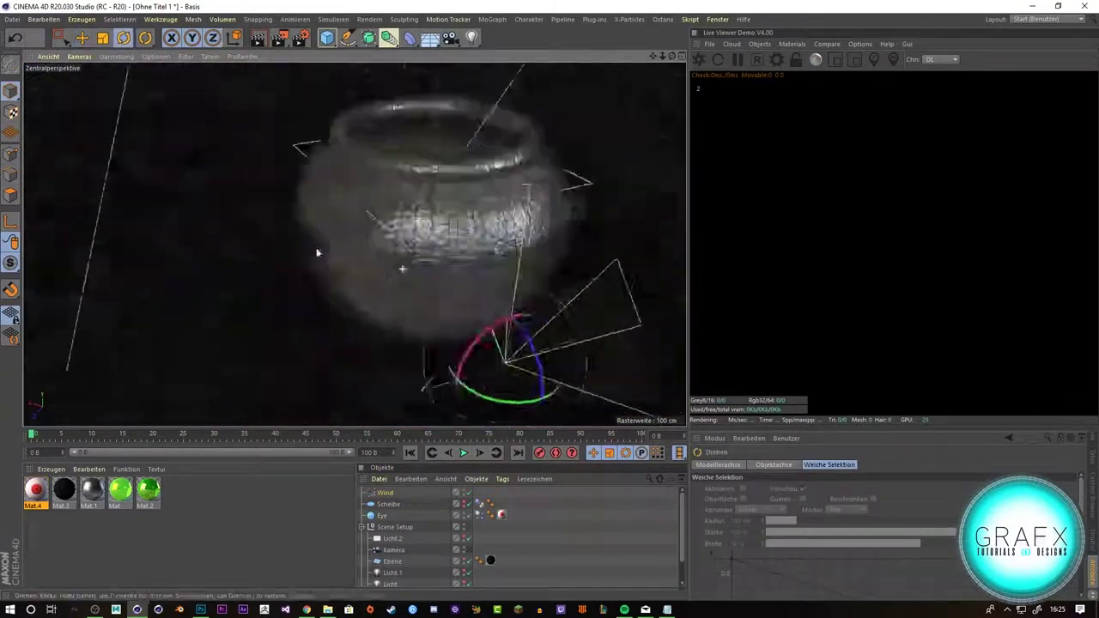
Step: Set Windgeschwindigkeit to 0.5 cm and add a Turbulenz force to the scene
alt+drag(378, 171, 434, 102)
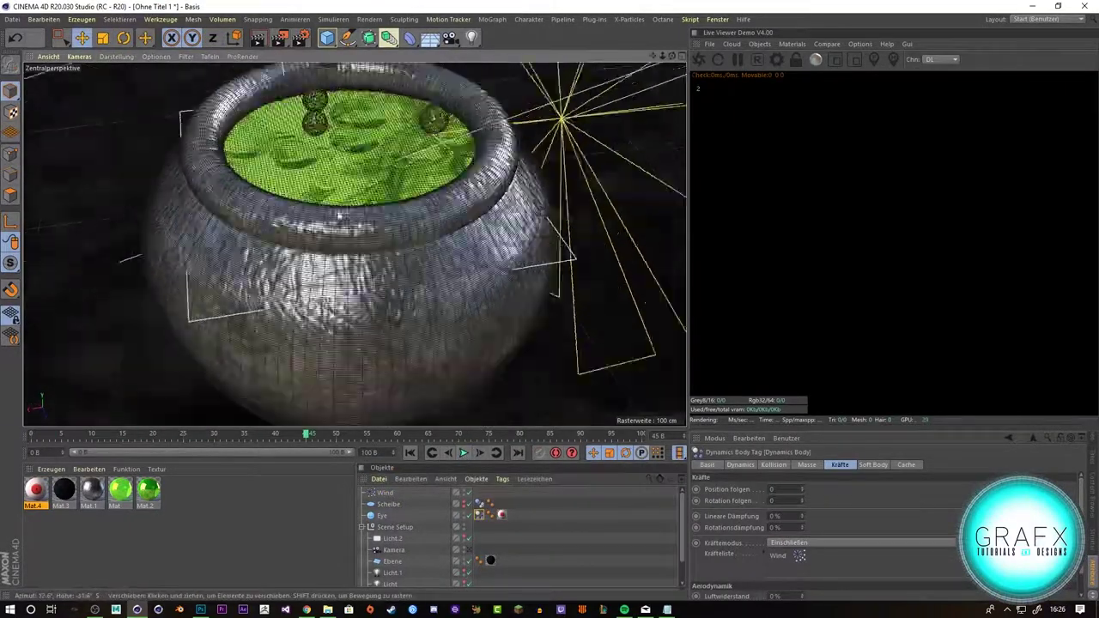
text(0.5)
key(Return)
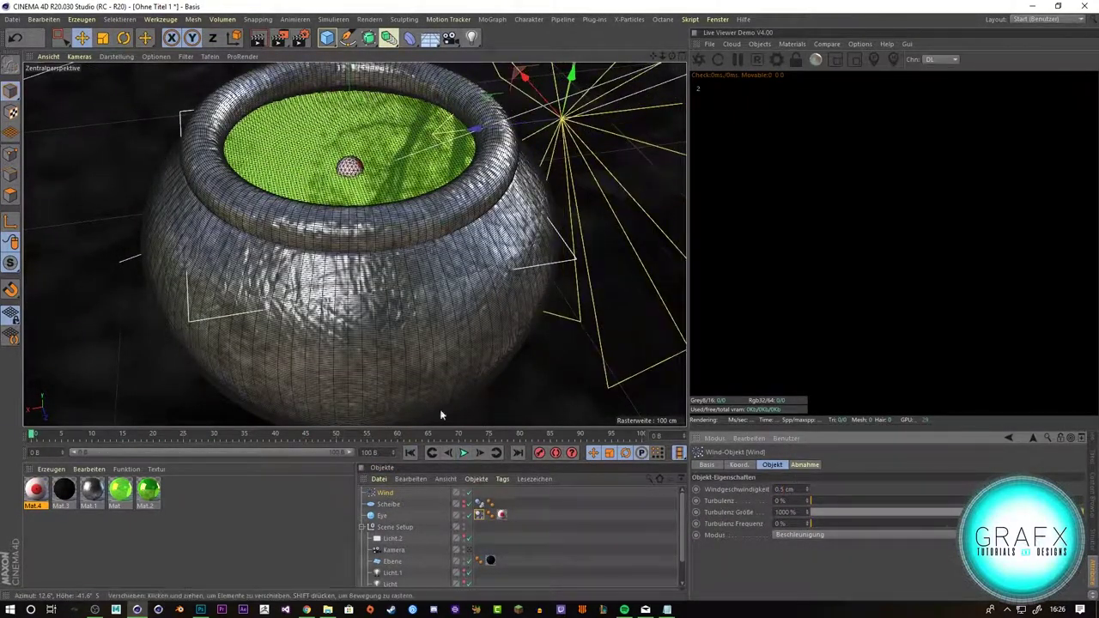
click(410, 151)
click(753, 464)
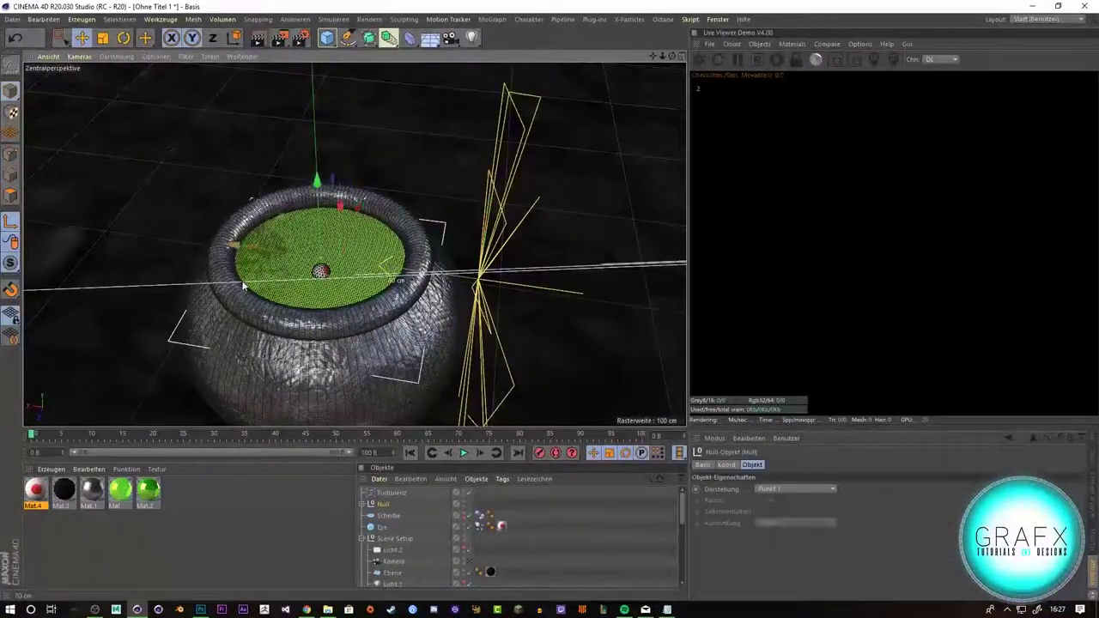
Step: Stop playback and Ctrl-drag the Eye to create a second eye, Eye.1
alt+drag(243, 285, 17, 233)
click(463, 453)
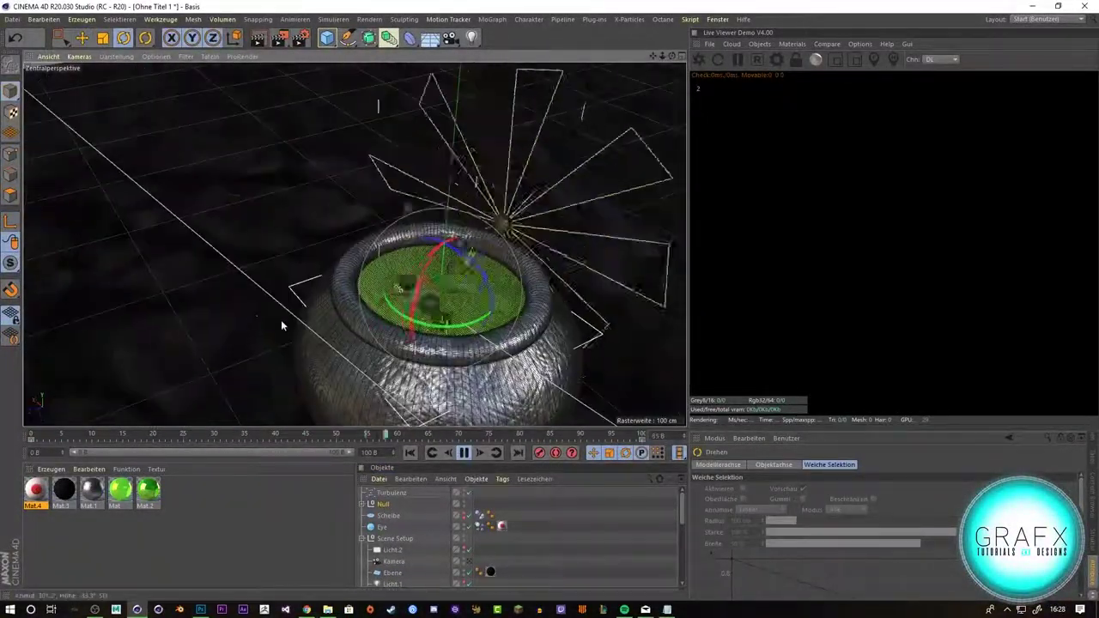
alt+drag(282, 318, 405, 478)
ctrl+drag(438, 305, 507, 281)
key(r)
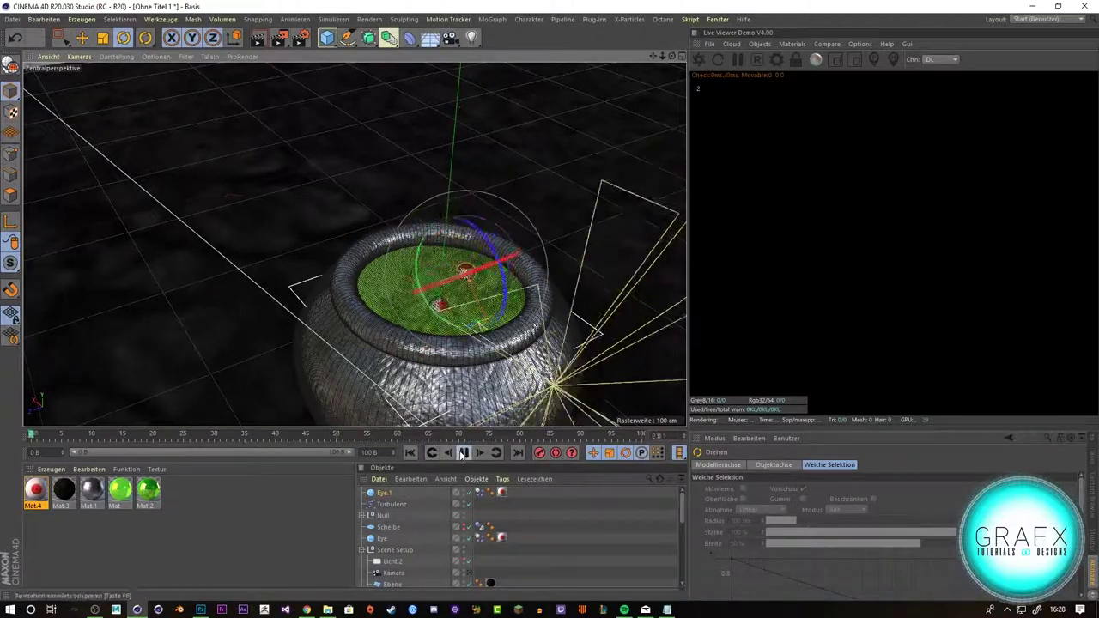
Step: Check the eye positions against the Scheibe disc in the Rechts view, then replay the animation
middle_click(284, 311)
middle_click(284, 312)
click(386, 527)
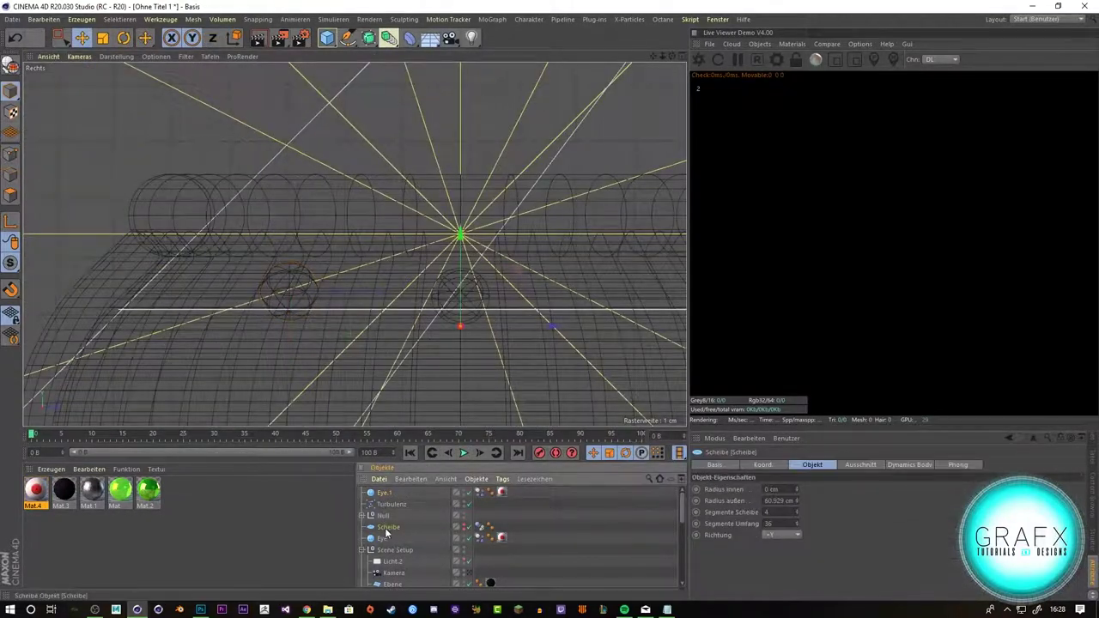
key(F1)
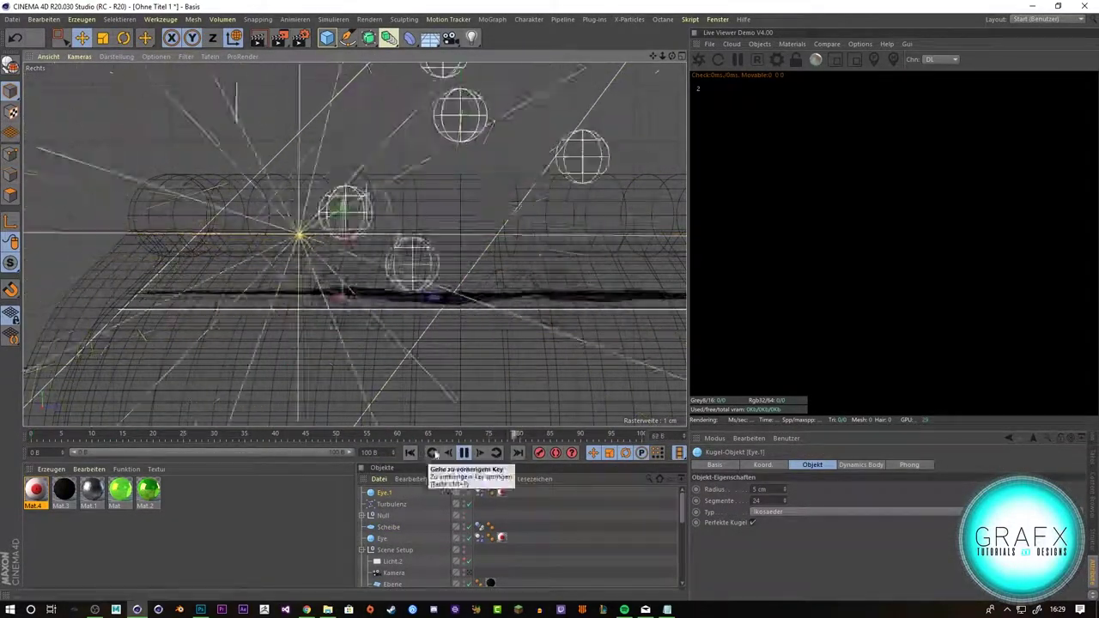
click(463, 453)
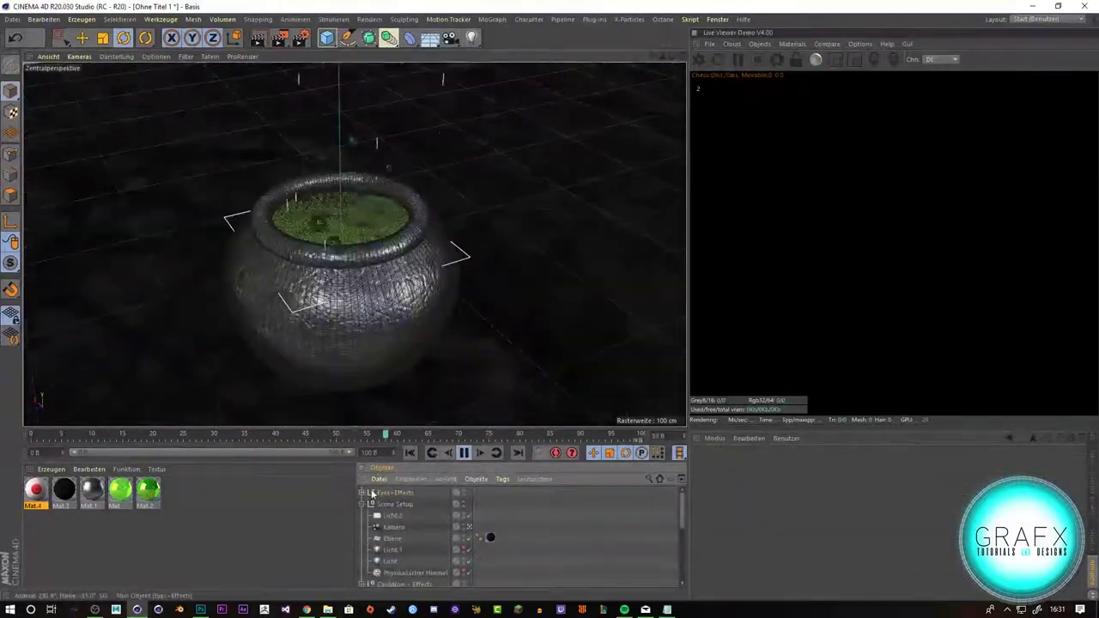
Step: Expand the Eyes group, nest the eye objects under Eye Setup, and collapse it
click(368, 515)
click(460, 513)
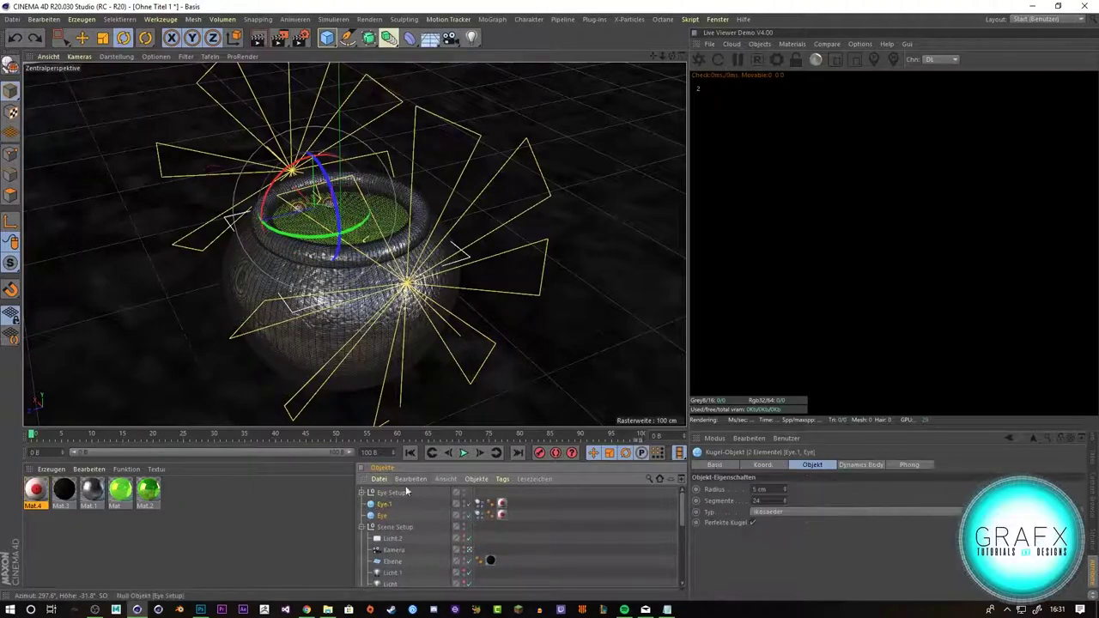
click(368, 492)
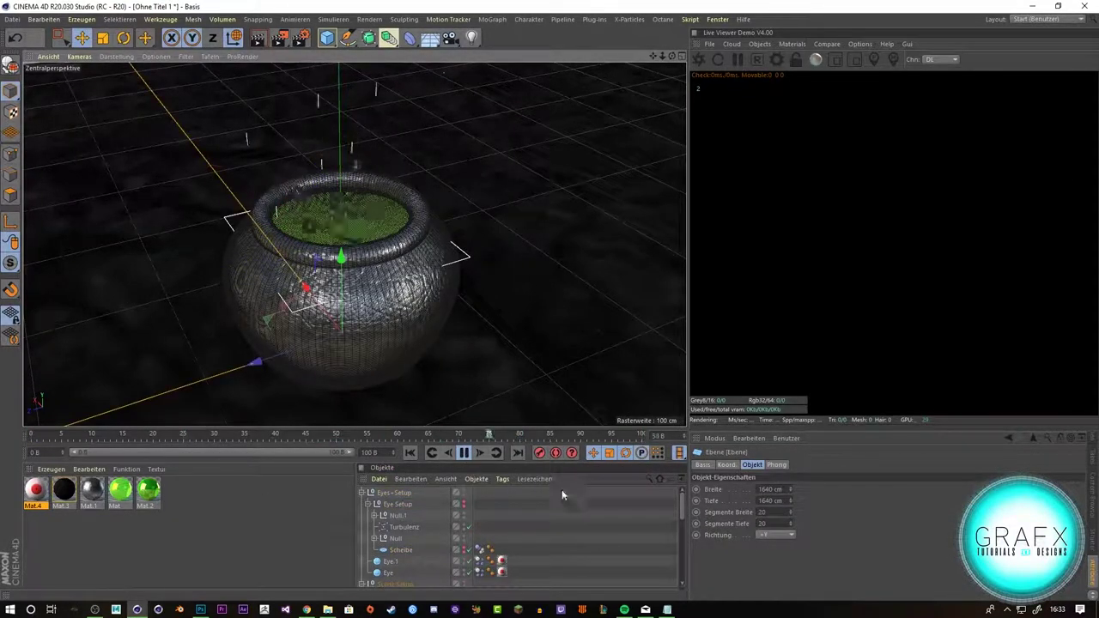
click(562, 495)
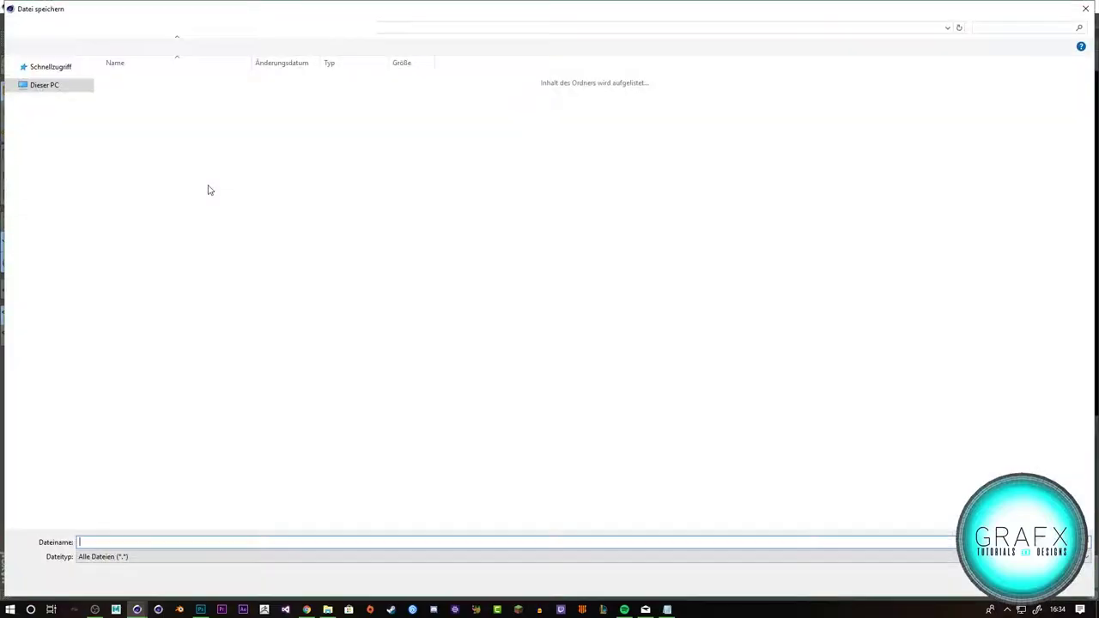
Step: Browse for a render output folder in the Render Settings Speichern page
click(125, 28)
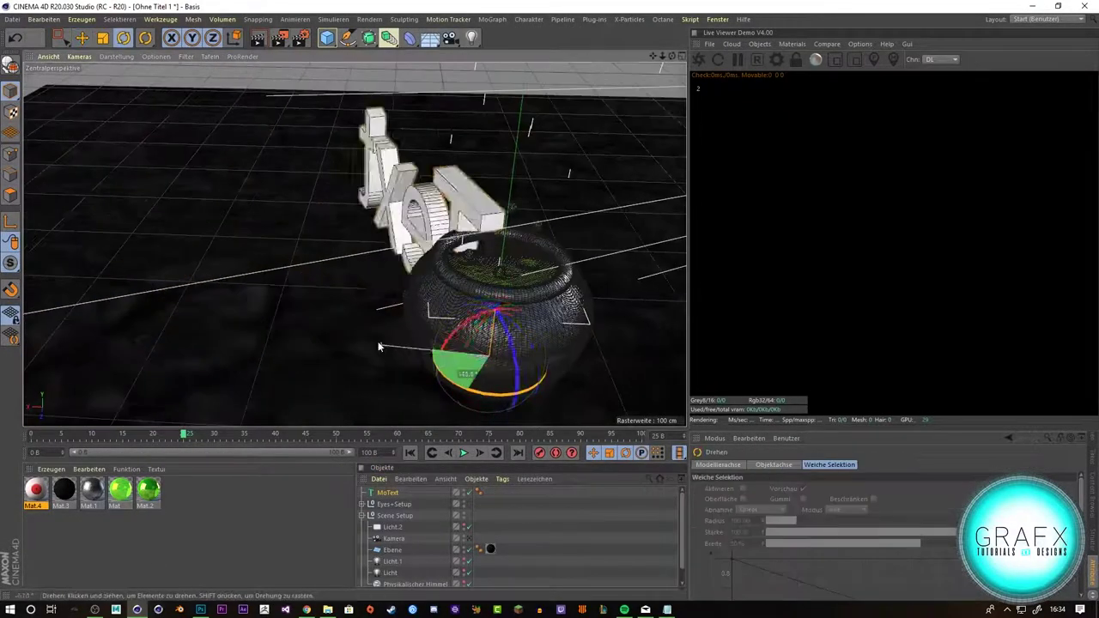
Step: Finish the title as SPOOKY and frame it above the cauldron through the Kamera
drag(381, 261, 380, 266)
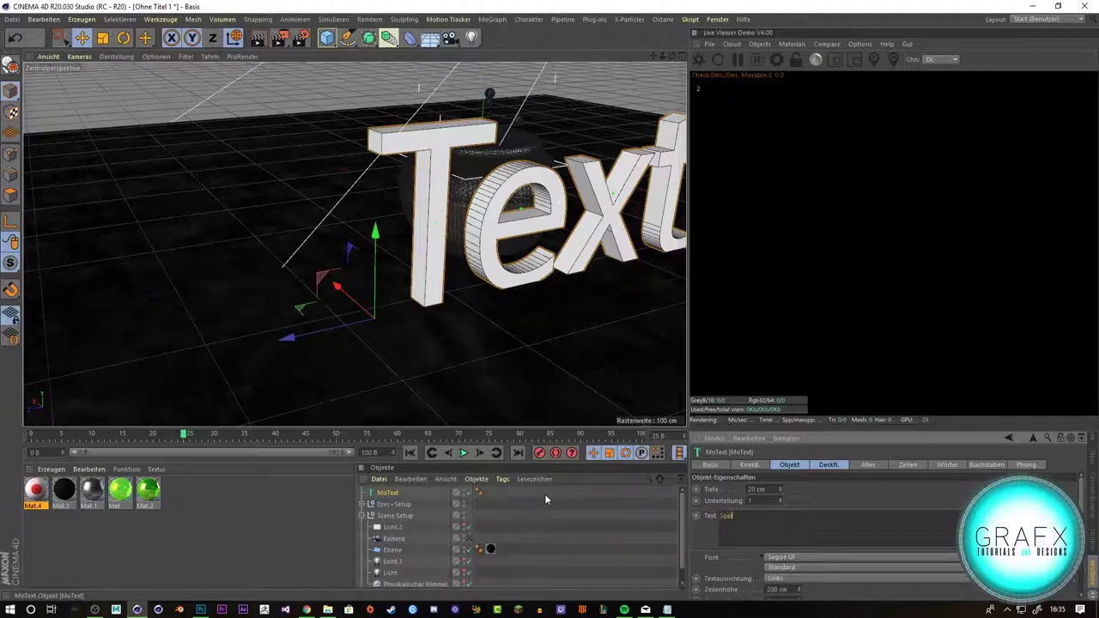
text(oky)
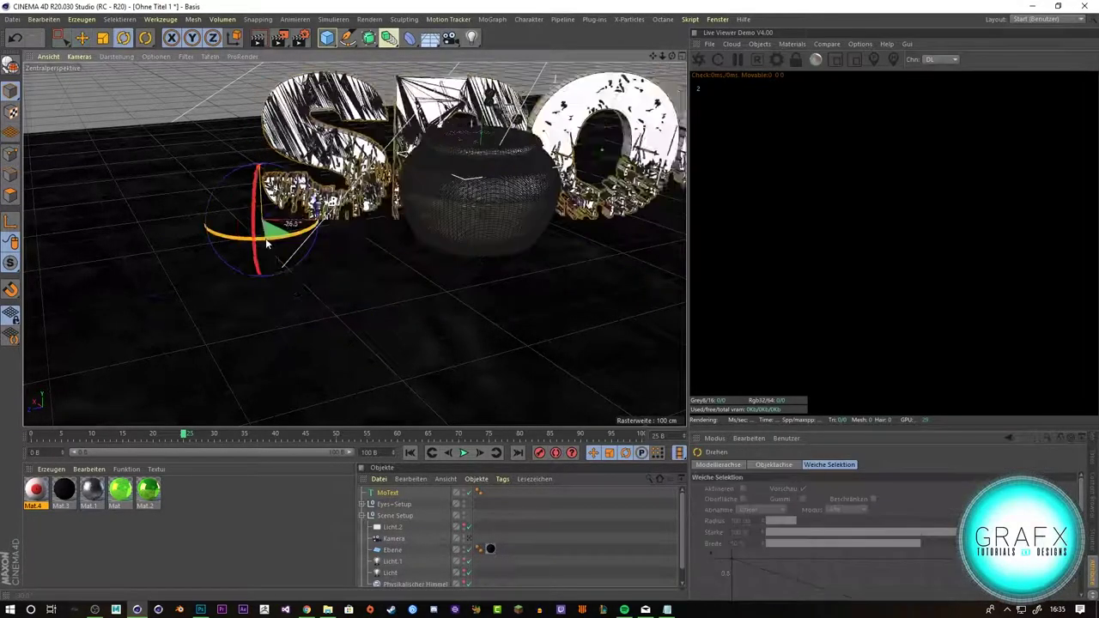
click(466, 537)
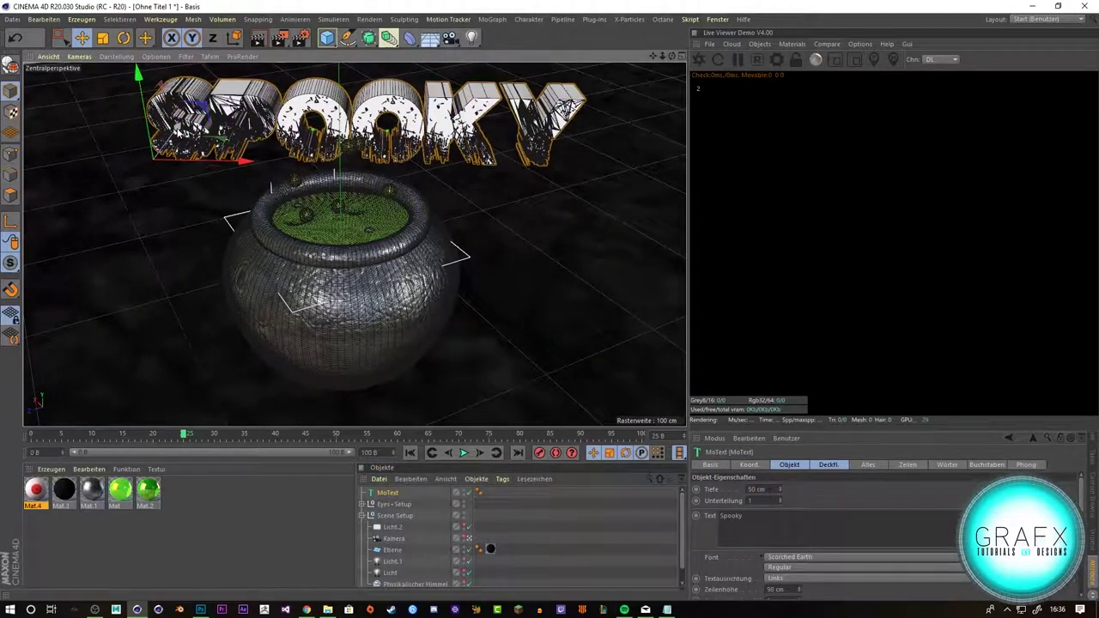
alt+drag(343, 257, 383, 200)
key(ctrl+r)
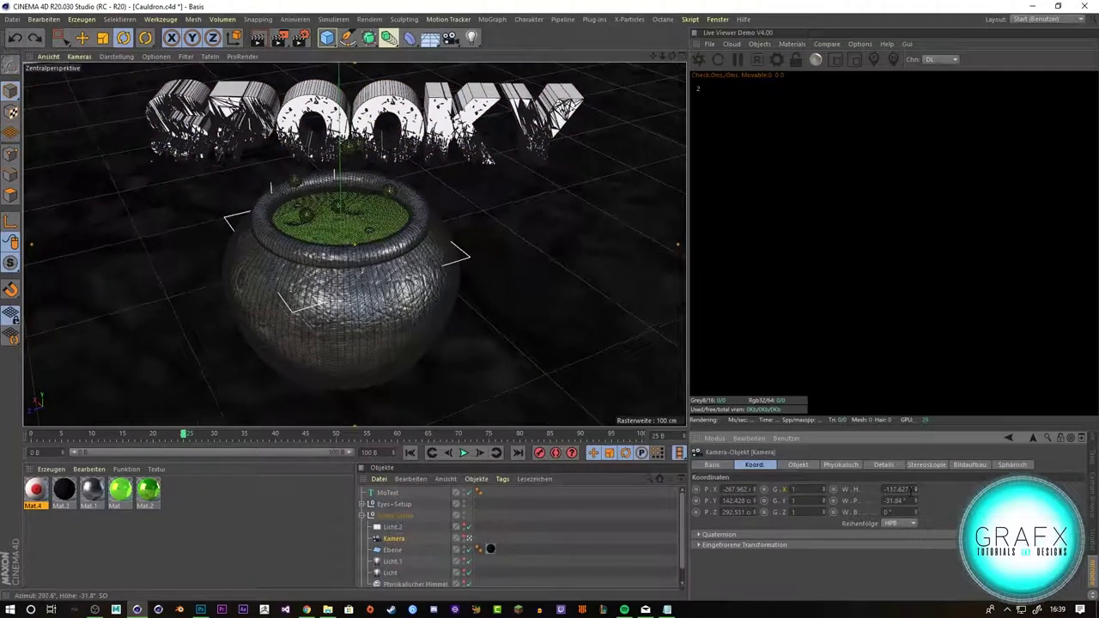
Step: Select the SPOOKY MoText object for deletion
click(390, 492)
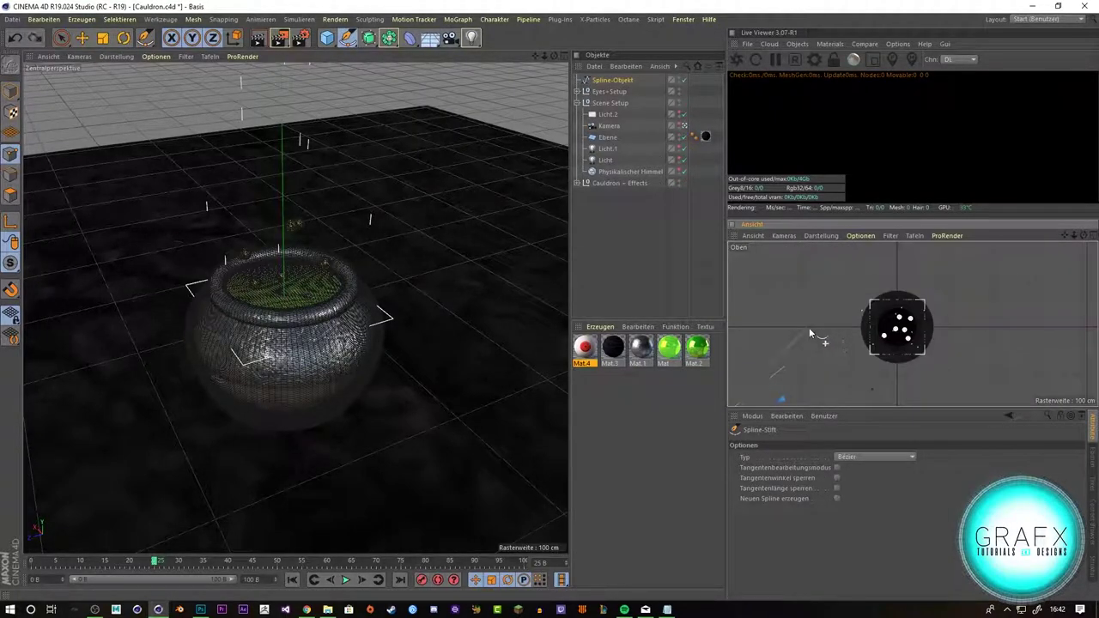
Step: Draw a spline in the top view and wrap it in a Reeper X rope
click(809, 328)
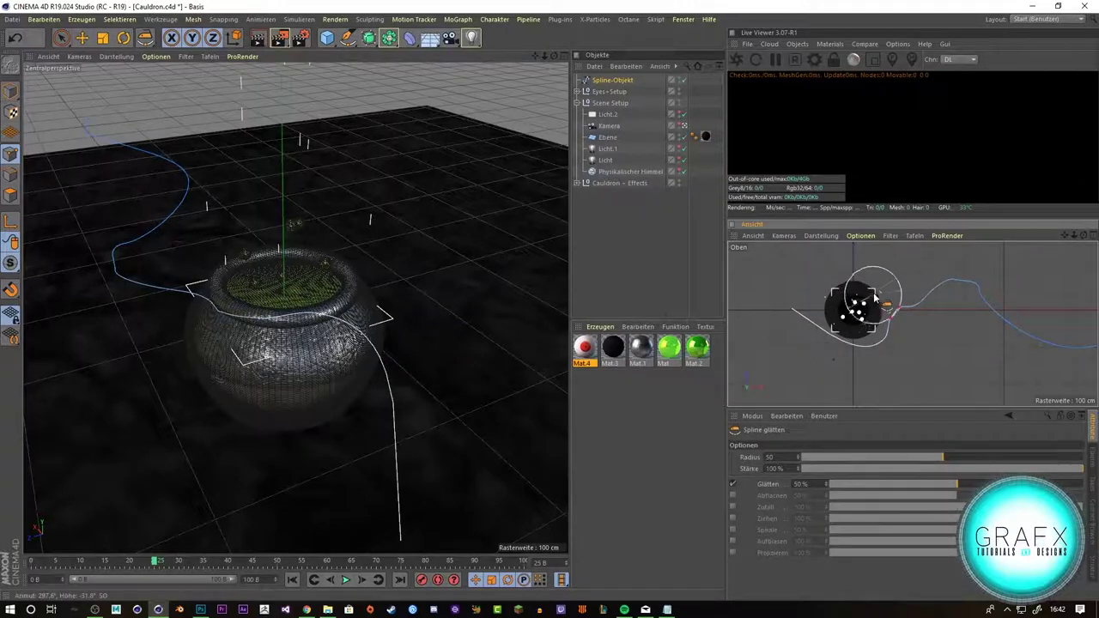
key(e)
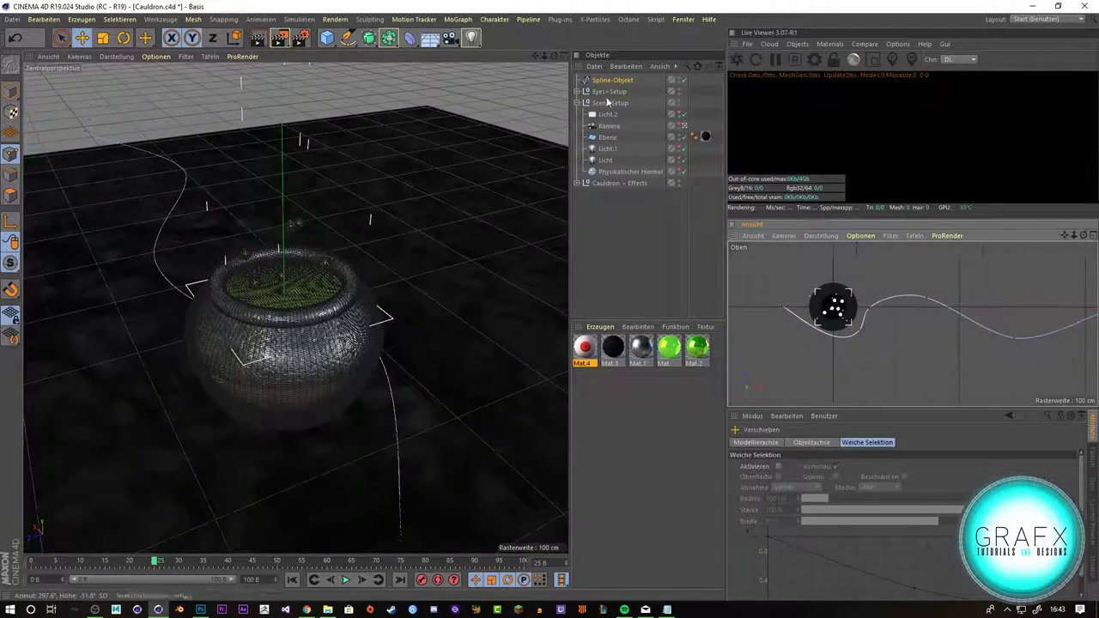
click(560, 19)
click(574, 234)
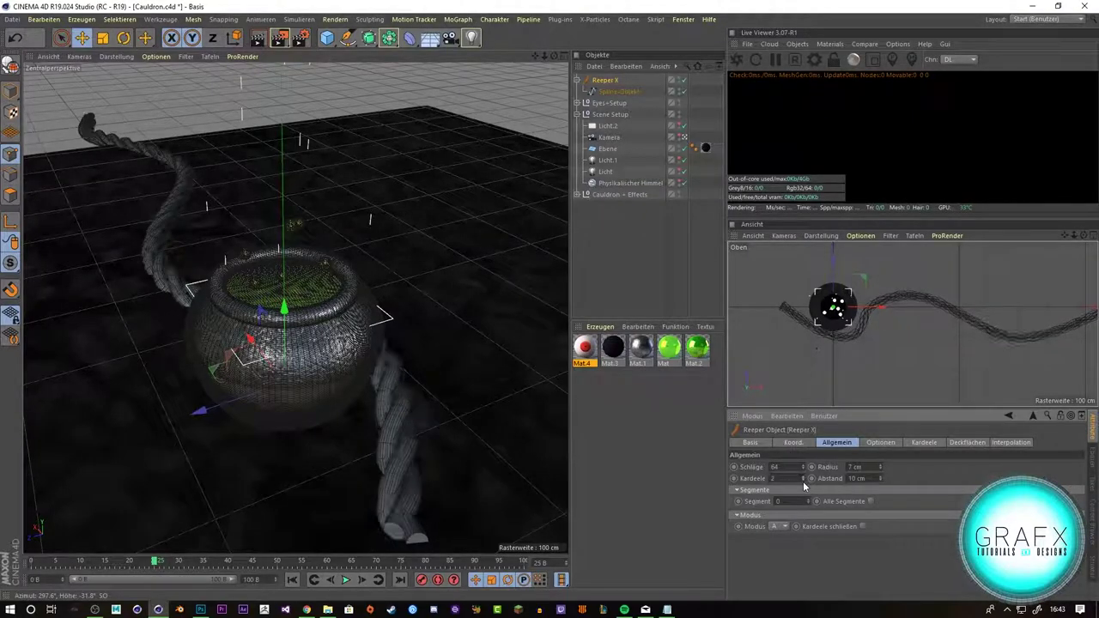
Step: Raise the rope's spline about 5 cm and reshape its path in the top view
middle_click(910, 326)
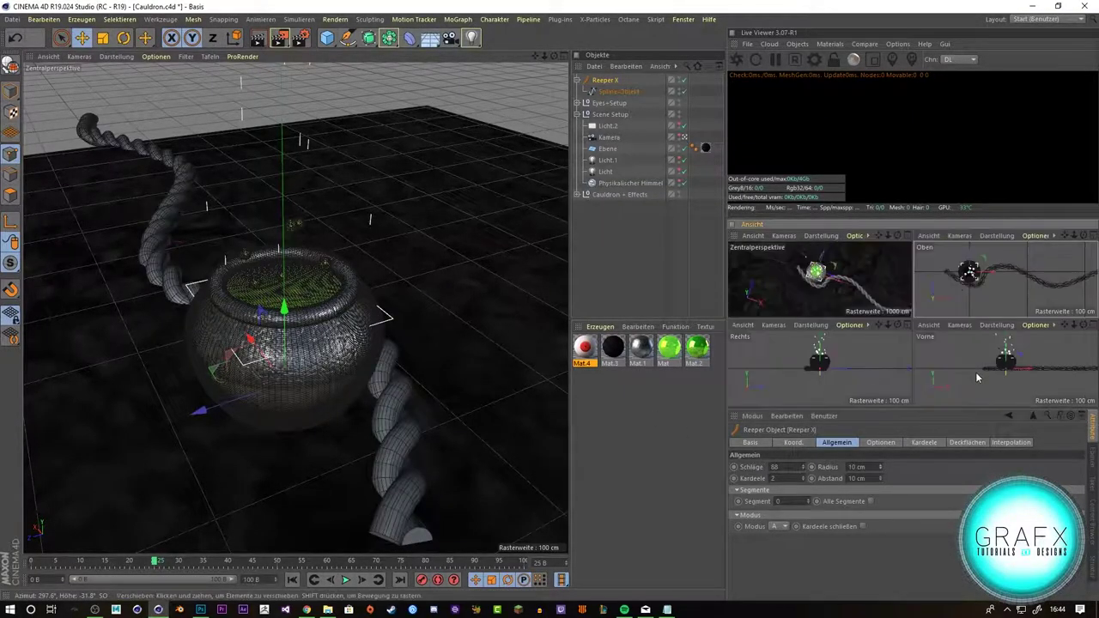
middle_click(981, 369)
drag(283, 307, 283, 302)
middle_click(910, 326)
key(space)
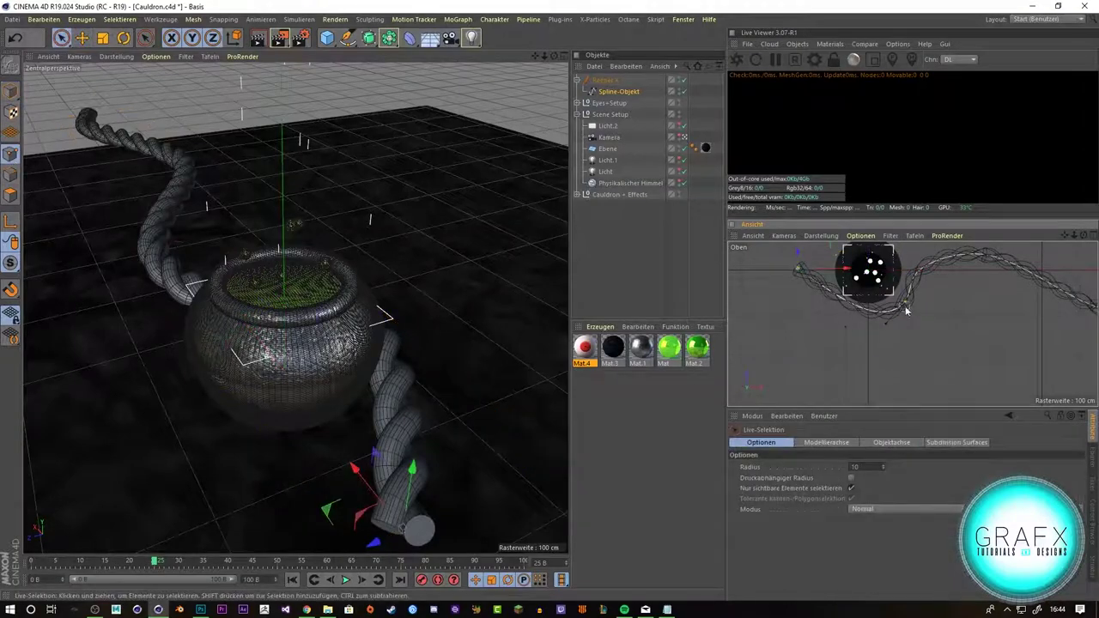
drag(785, 302, 816, 304)
Step: Render a preview of the rope and cauldron, then select the floor plane
click(579, 273)
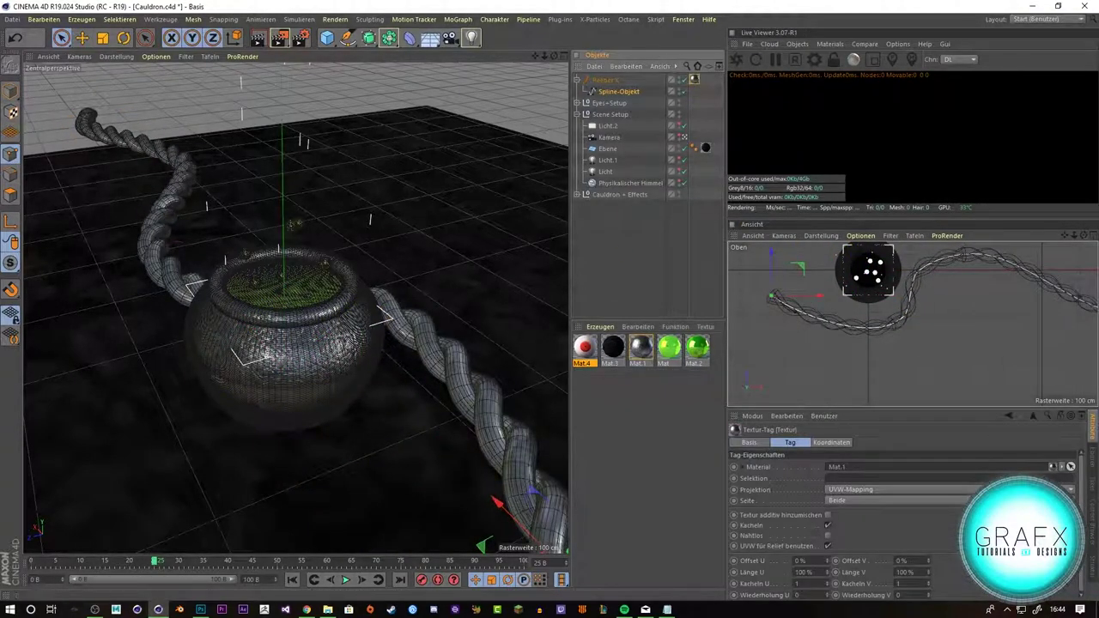
click(327, 150)
key(e)
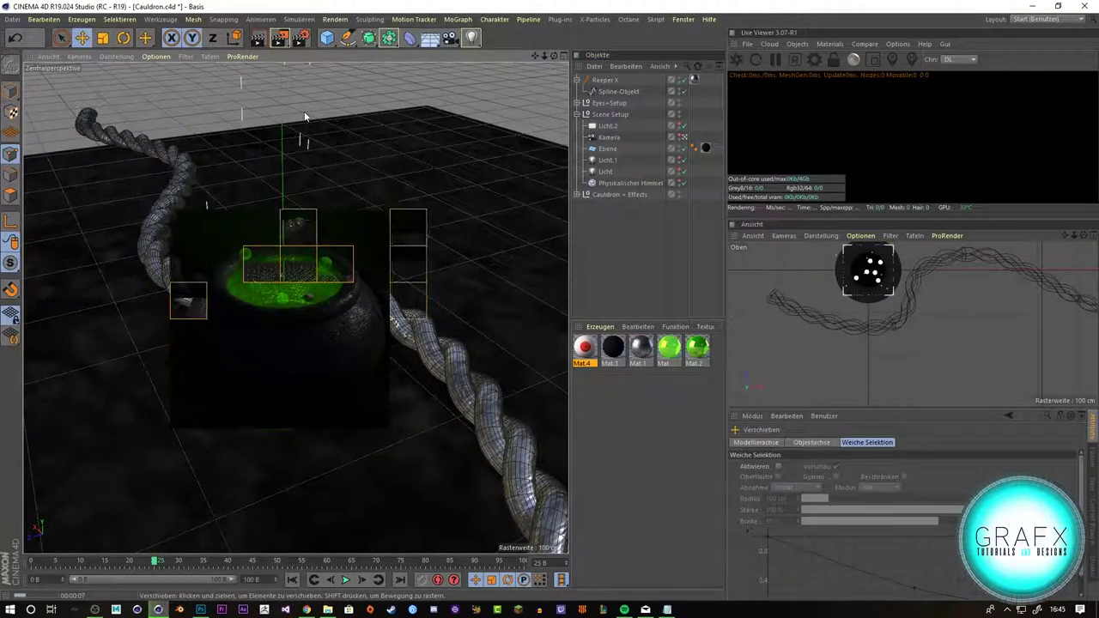
key(F1)
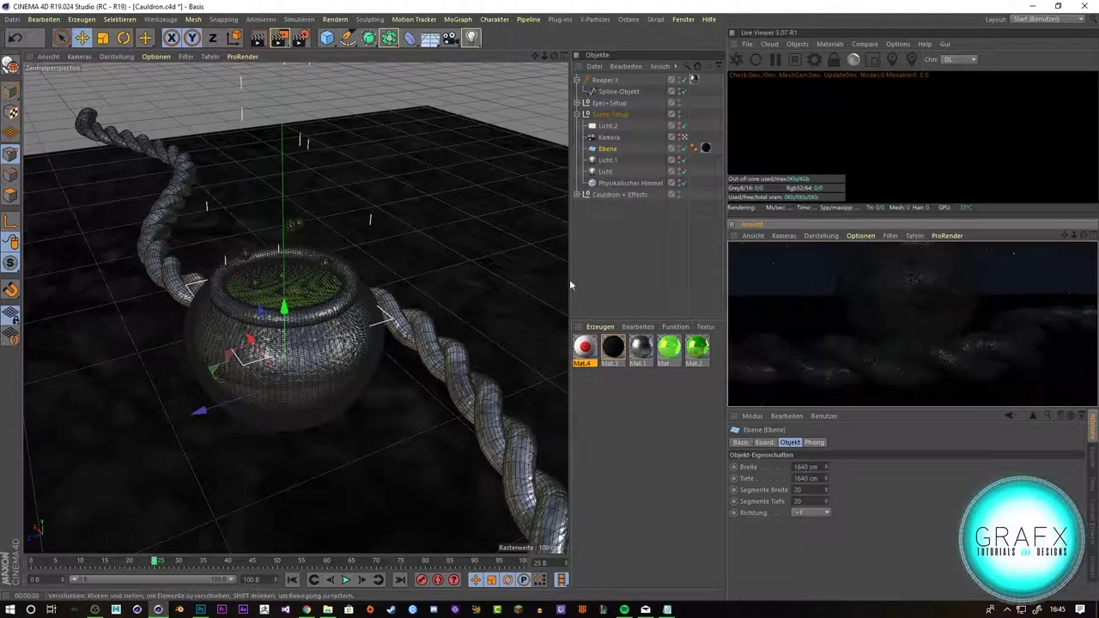
Step: Add an Umgebung object with green Nebel at 5000 cm Distanz
drag(430, 37, 558, 74)
click(822, 492)
click(825, 502)
click(810, 507)
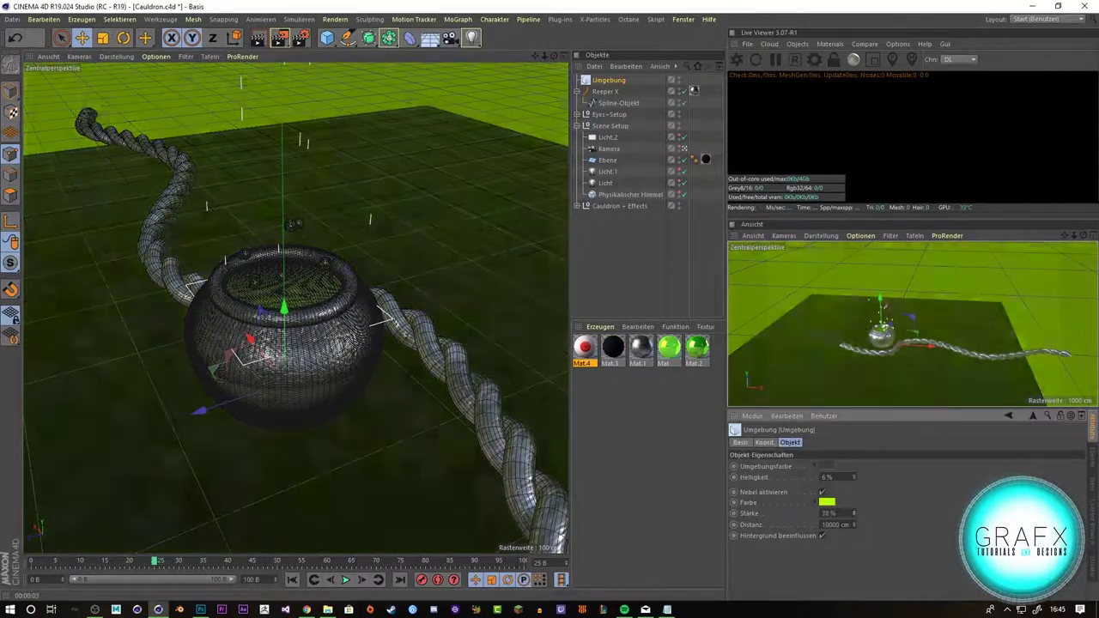
double_click(831, 524)
text(5000)
key(Return)
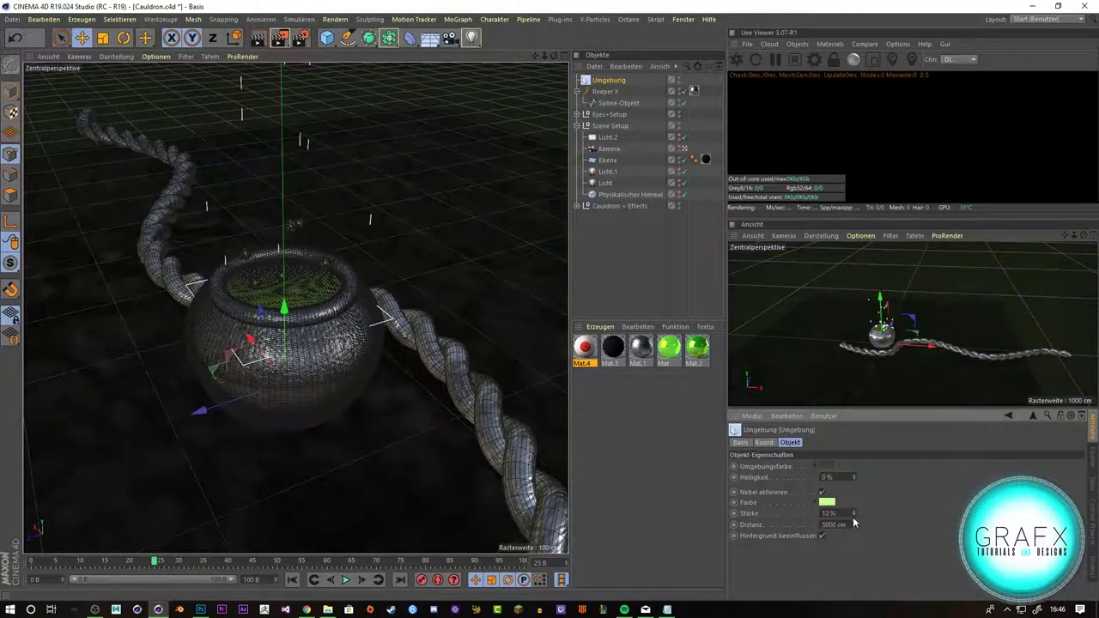
Step: Render the foggy scene in the Picture Viewer and compare it with the earlier render
key(shift+r)
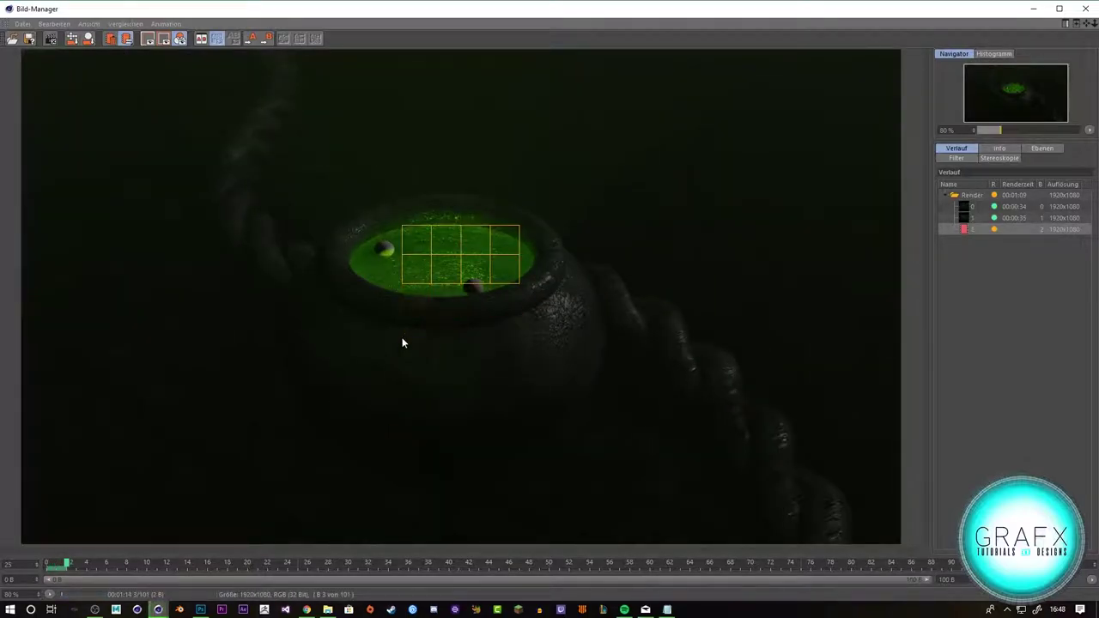
scroll(403, 344, up, 3)
scroll(559, 314, down, 5)
click(979, 219)
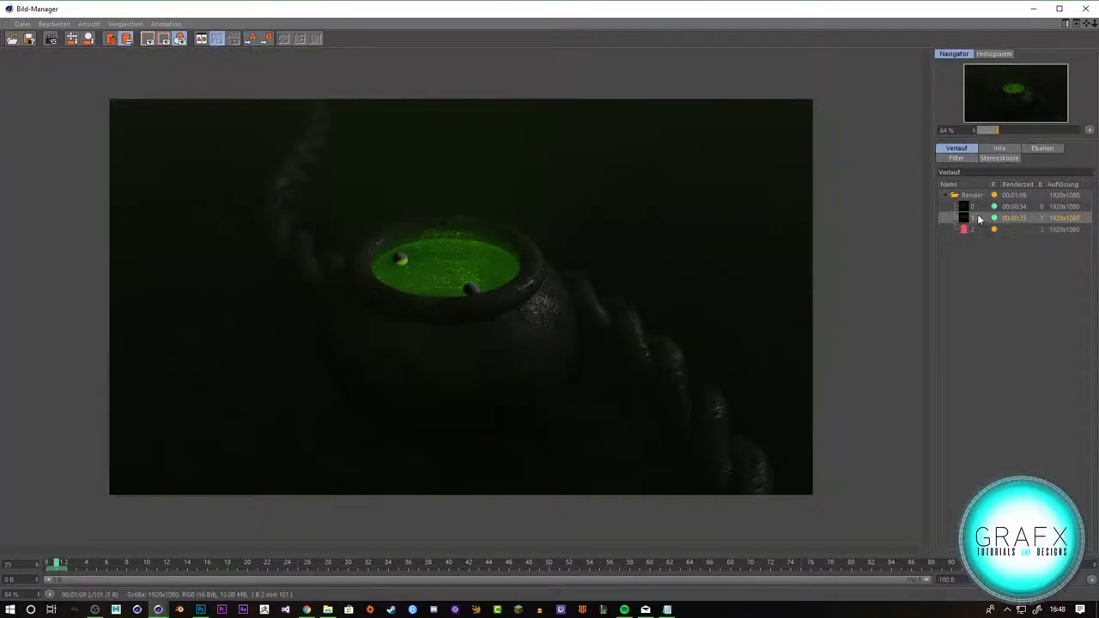
scroll(535, 478, up, 2)
scroll(282, 252, down, 2)
click(1085, 8)
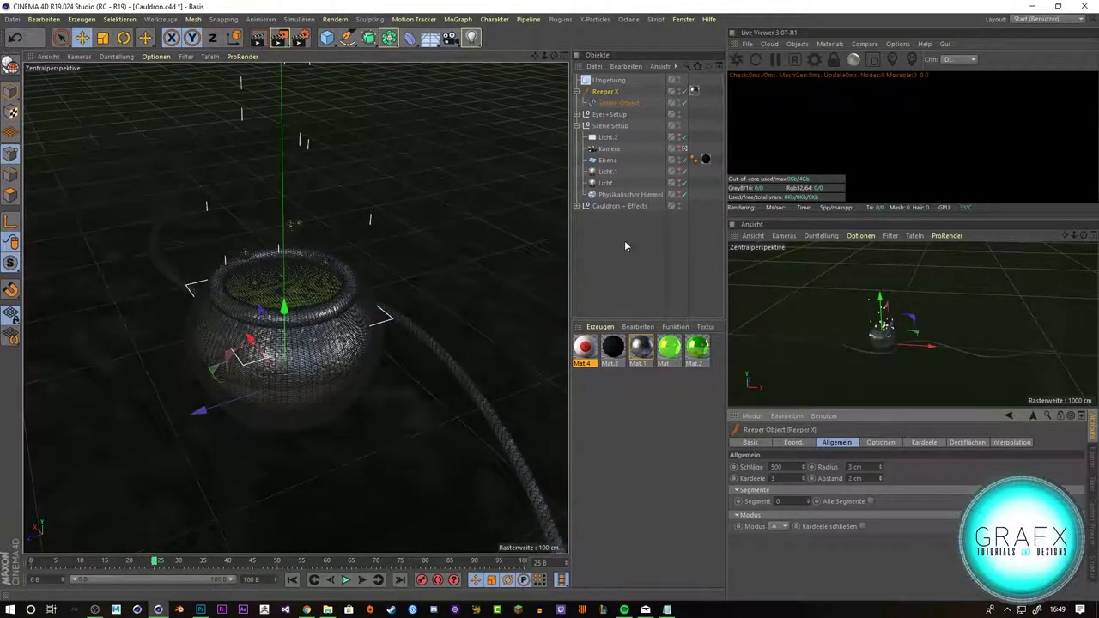
Step: Duplicate the rope and rotate the copy about 57 degrees around the cauldron
key(ctrl+c)
key(ctrl+v)
key(r)
mouse_move(863, 354)
mouse_down()
mouse_move(820, 371)
mouse_move(902, 343)
mouse_up()
Step: Check the rope copies from the front, top, side and four-view layouts
key(F4)
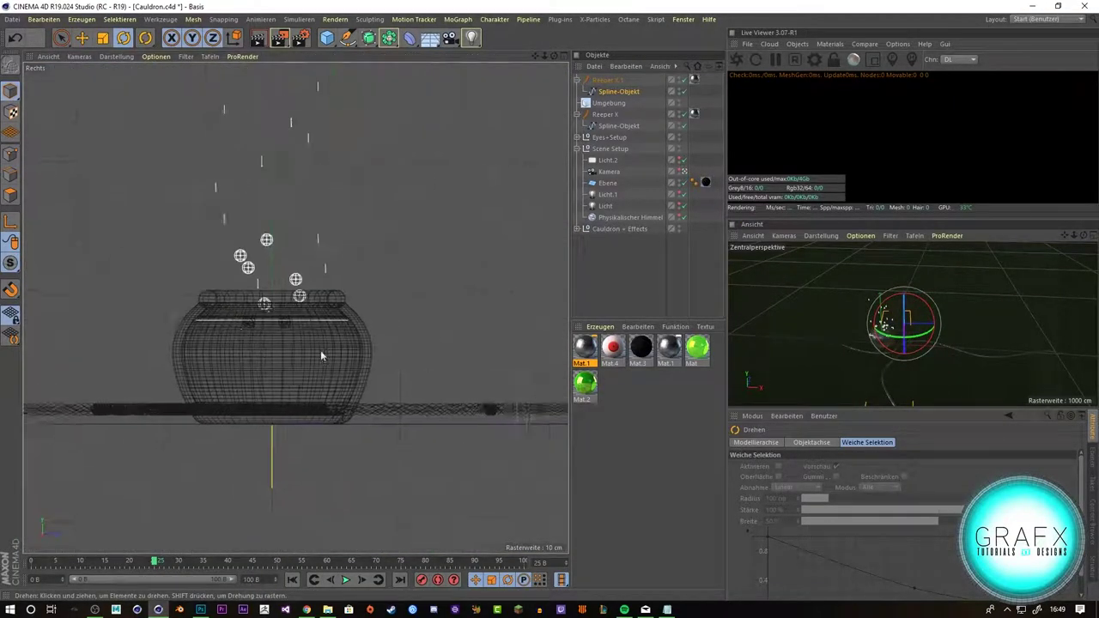
key(F2)
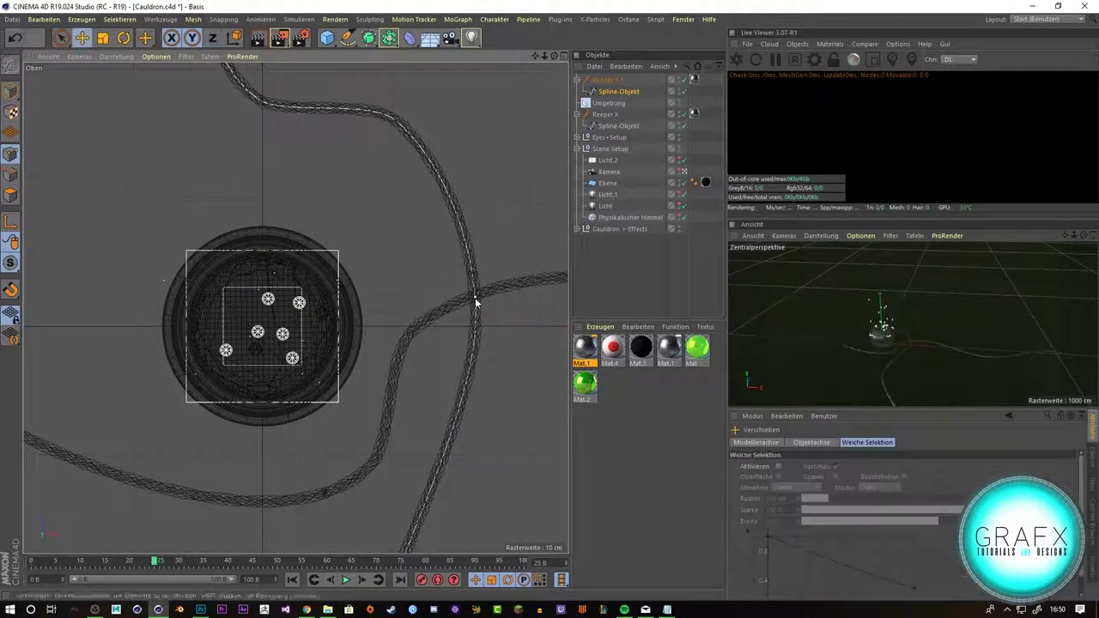
key(F4)
key(F3)
key(F1)
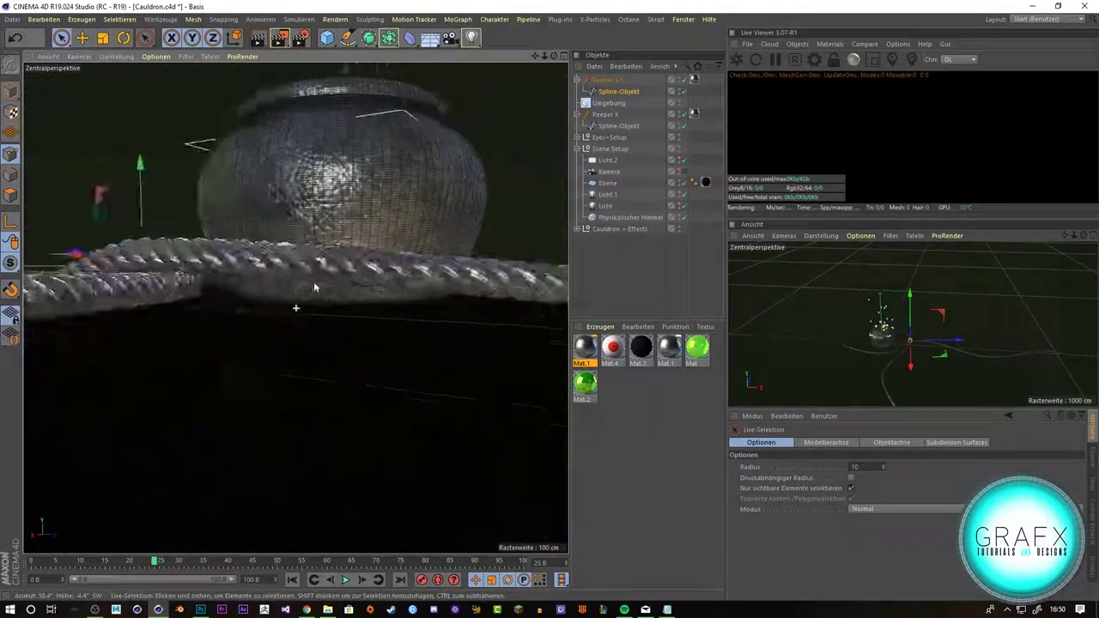
key(F5)
Step: Group both ropes under a Null and move the environment into the Scene Setup group
key(e)
key(F2)
key(F1)
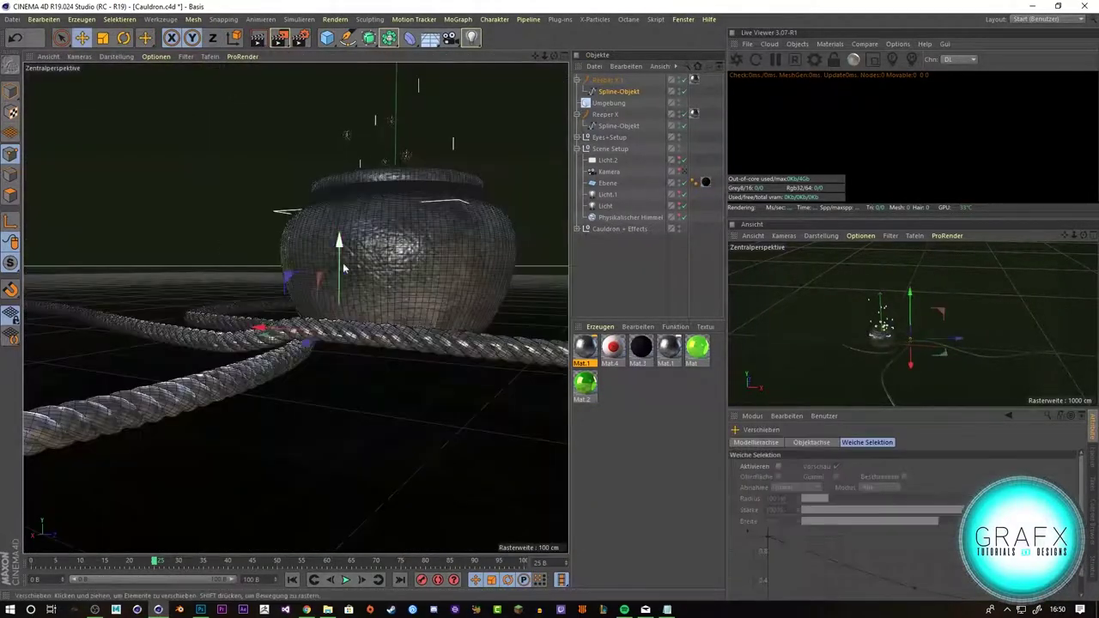
mouse_move(371, 254)
alt+mouse_down()
mouse_move(352, 342)
mouse_move(395, 257)
alt+mouse_up()
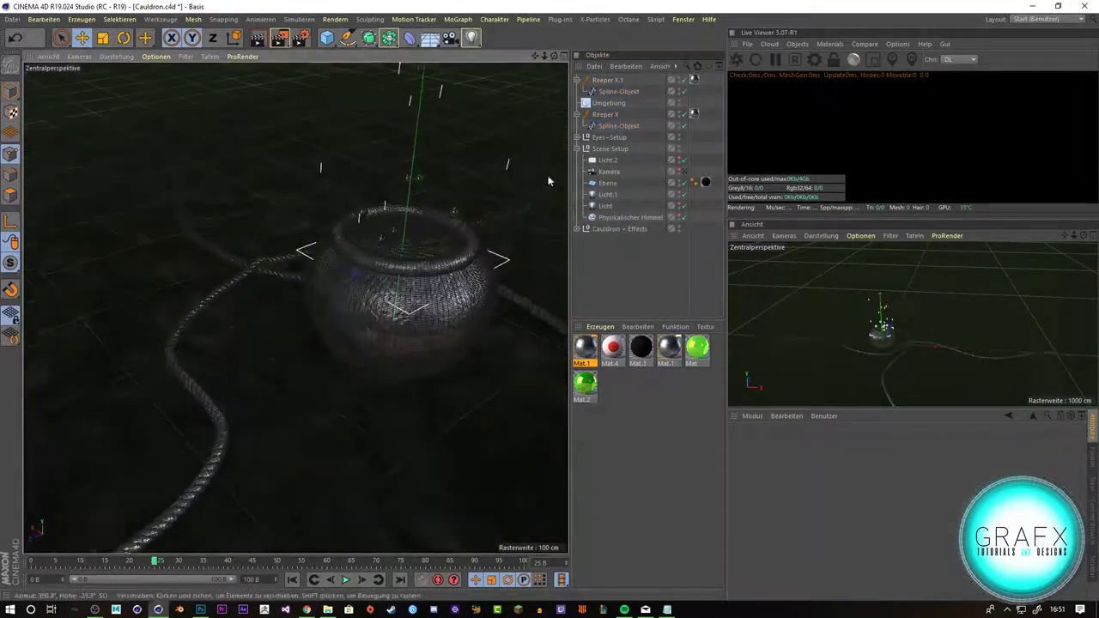
key(alt+g)
drag(598, 91, 610, 114)
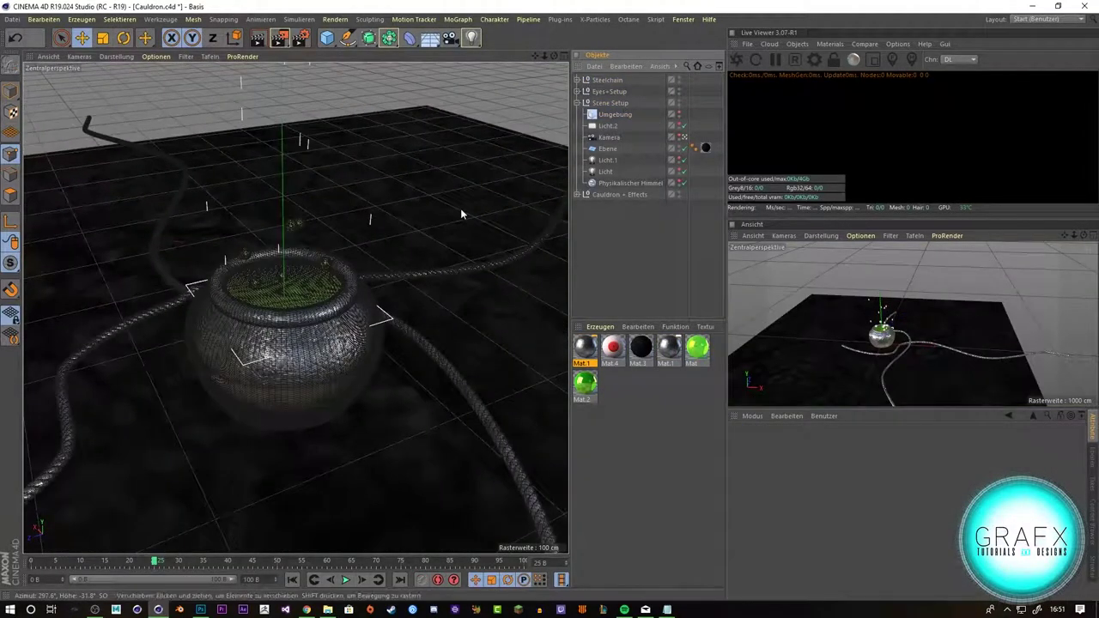
Step: Add a MultiCloner and a MultiFlora plant object from the plant scattering plug-in
click(559, 19)
click(601, 76)
click(559, 19)
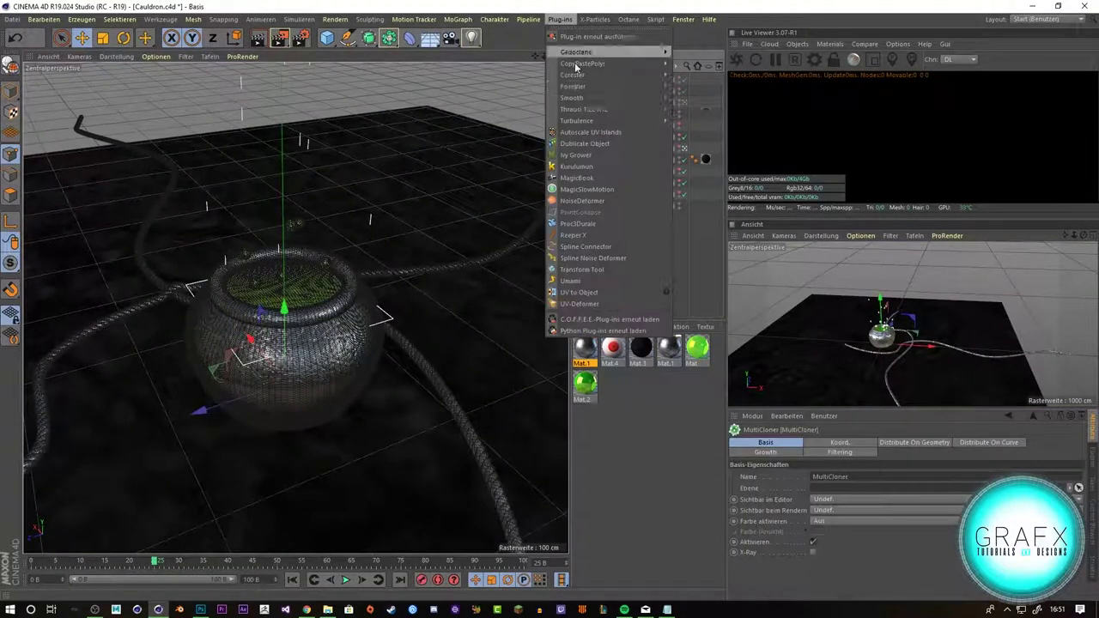
click(601, 81)
scroll(822, 550, down, 5)
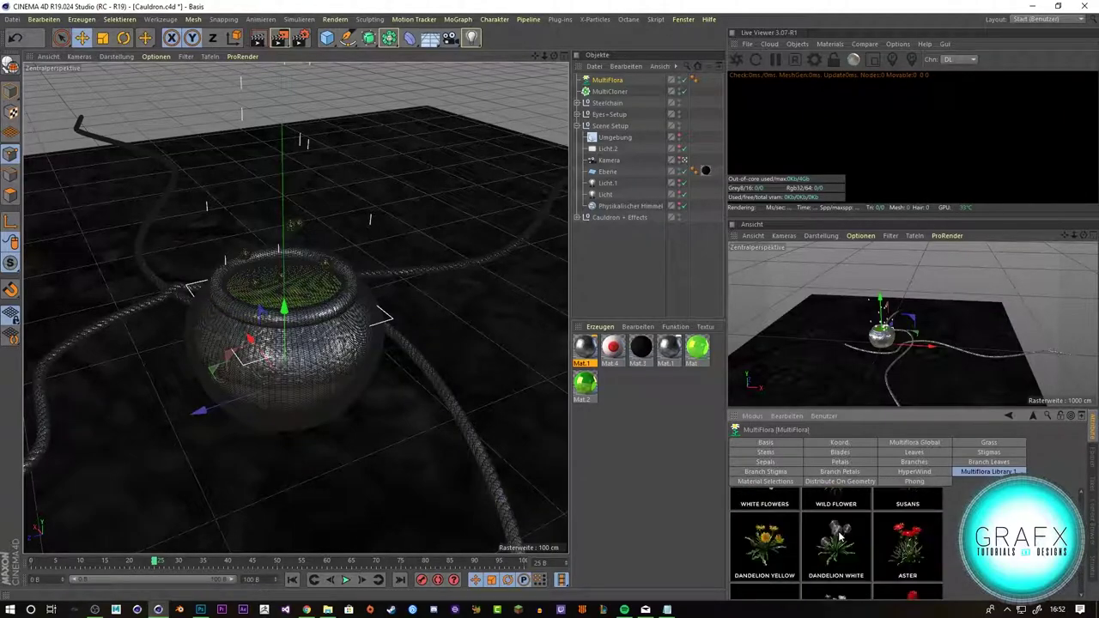
scroll(822, 550, up, 5)
Step: Choose the wild flower, nest it under the MultiCloner and inspect its library settings
click(835, 511)
drag(598, 80, 610, 91)
click(610, 80)
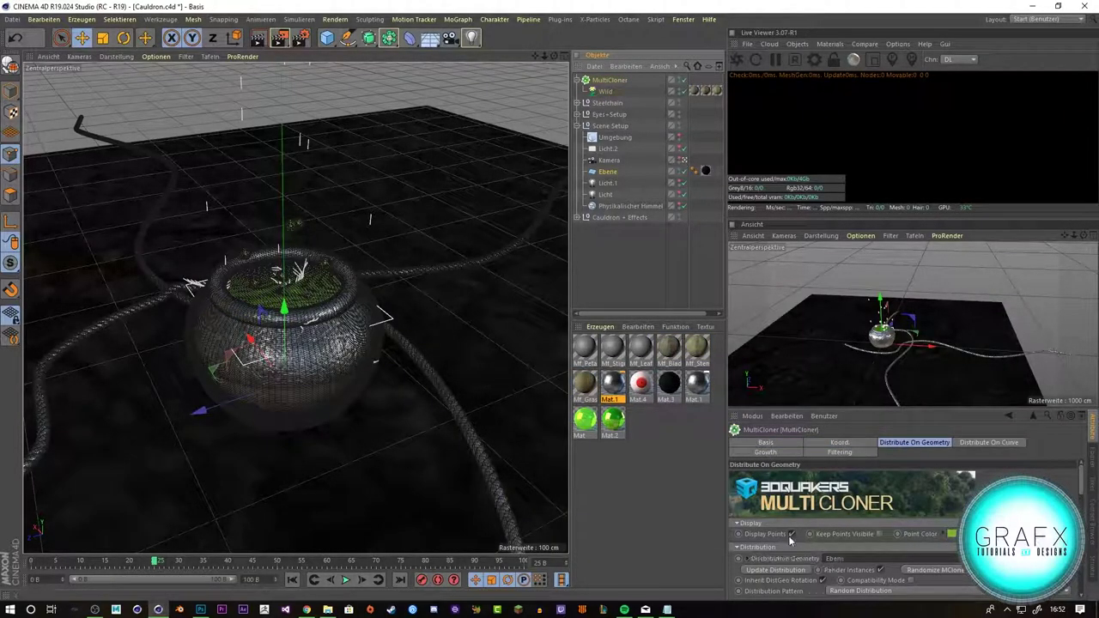
mouse_move(300, 301)
alt+mouse_down()
mouse_move(386, 300)
mouse_move(210, 327)
alt+mouse_up()
click(605, 91)
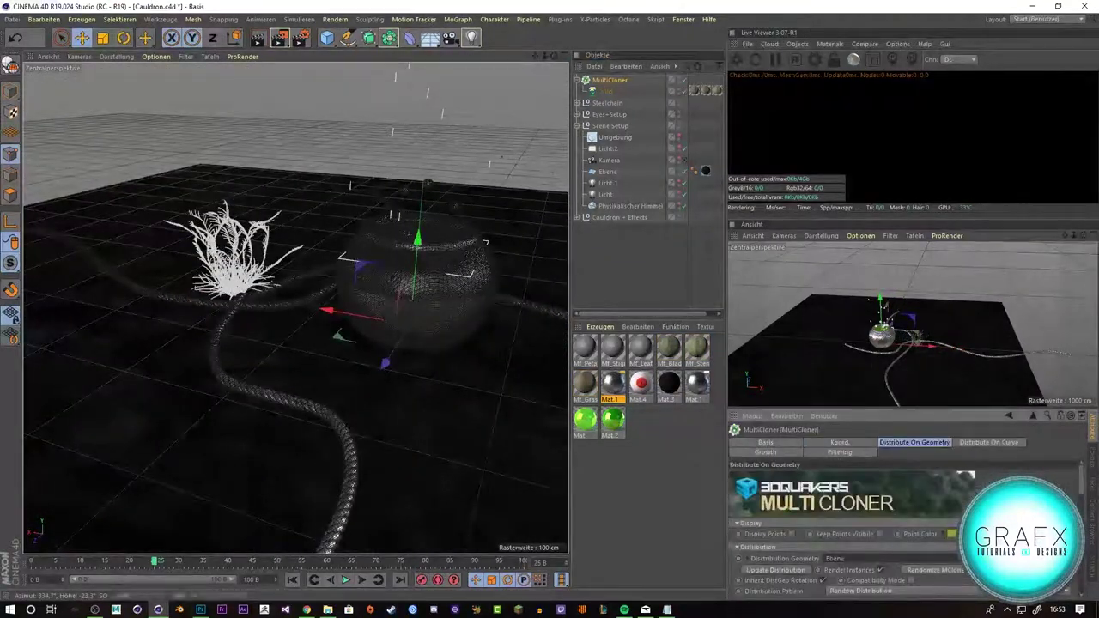
scroll(762, 551, down, 5)
Step: Undo past the MultiCloner to restore grass clumps Wild.1 and Wild.2, then render a preview
key(ctrl+z)
key(ctrl+z)
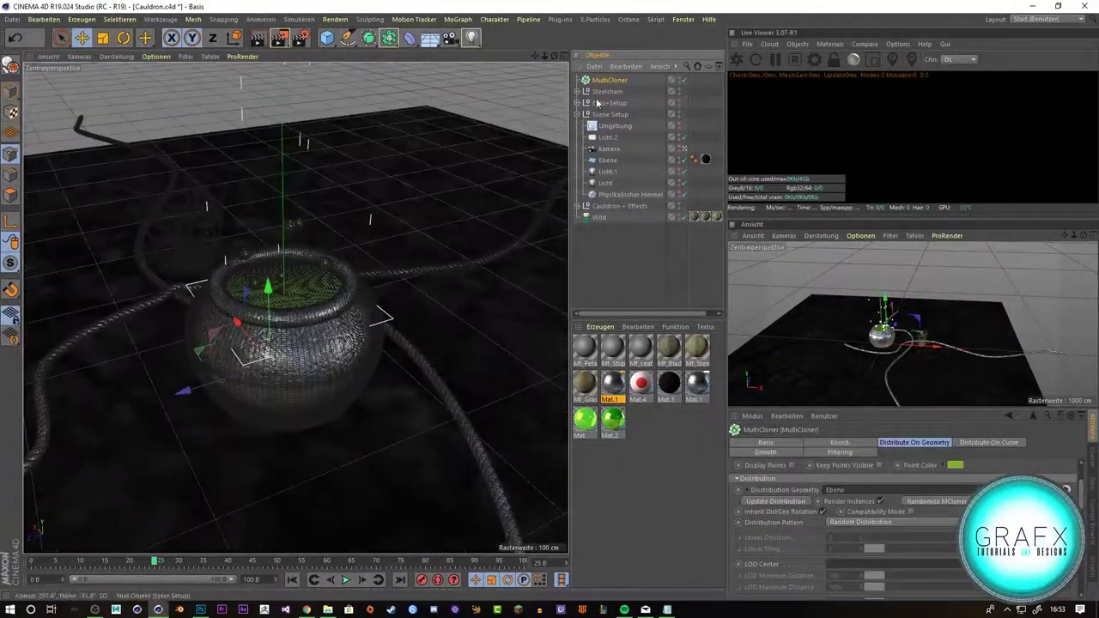
key(ctrl+z)
key(ctrl+z)
key(ctrl+z)
key(ctrl+z)
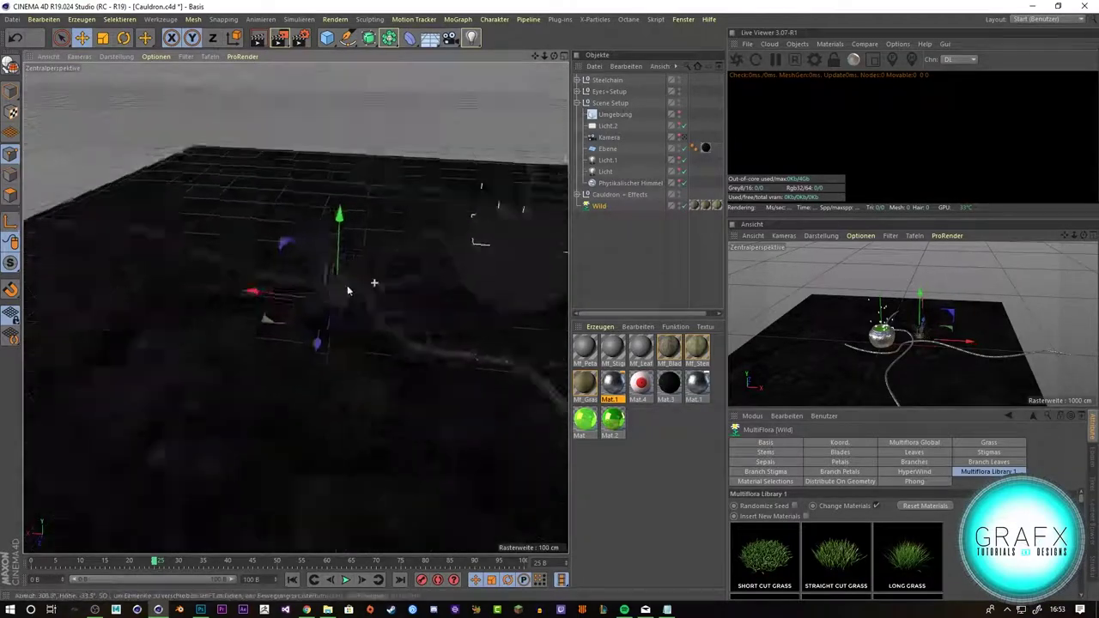
key(ctrl+z)
key(ctrl+z)
key(ctrl+z)
key(ctrl+z)
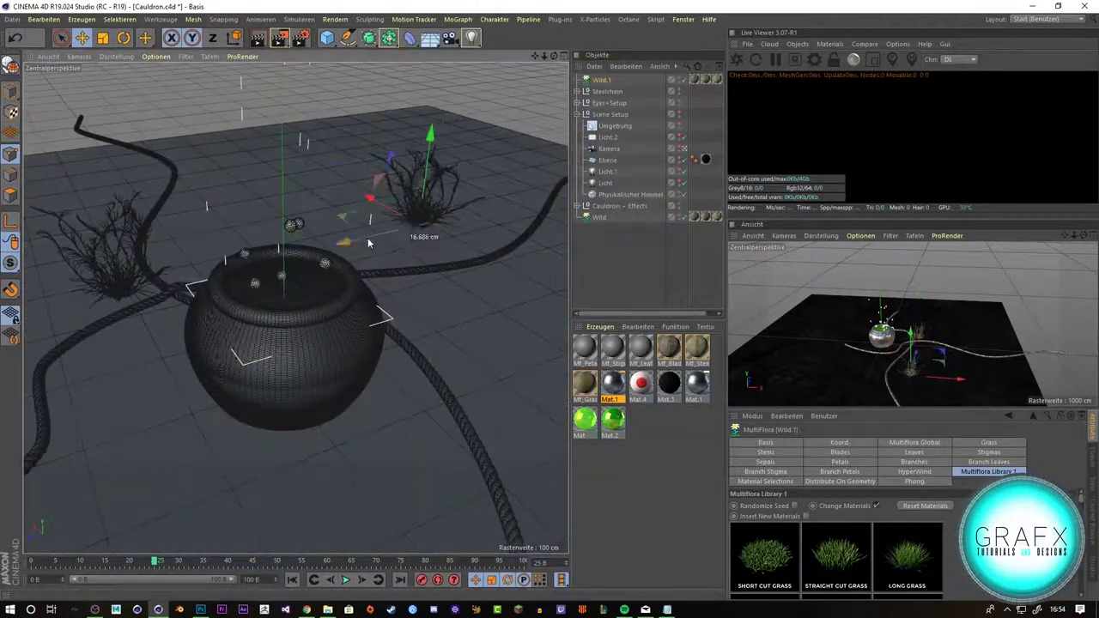
key(ctrl+z)
key(ctrl+z)
key(ctrl+z)
key(ctrl+z)
key(ctrl+z)
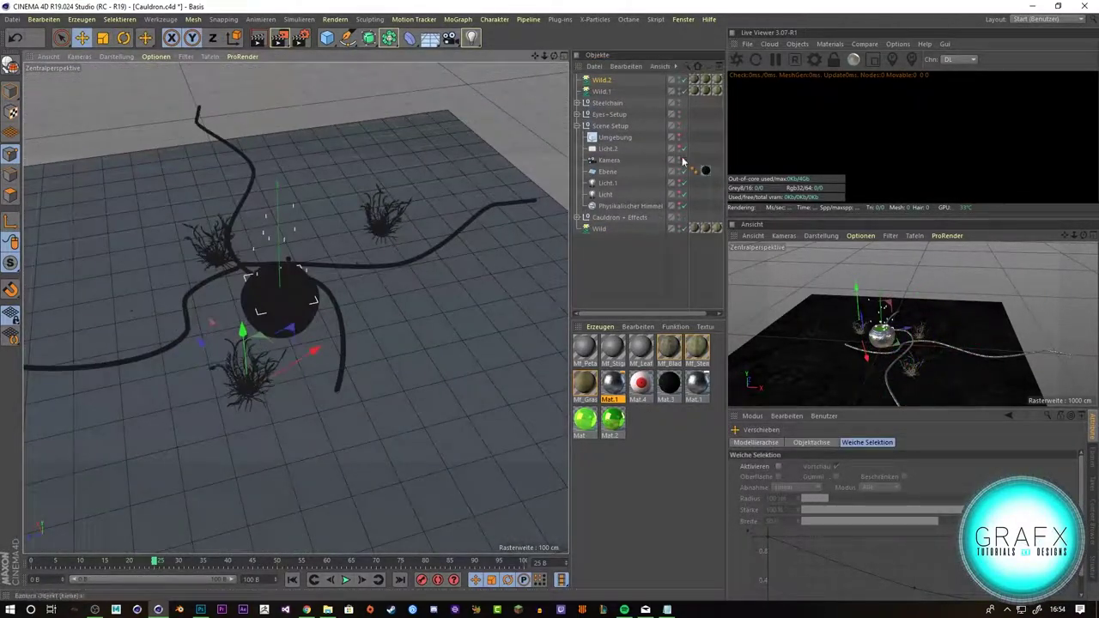
key(ctrl+z)
key(ctrl+z)
key(ctrl+r)
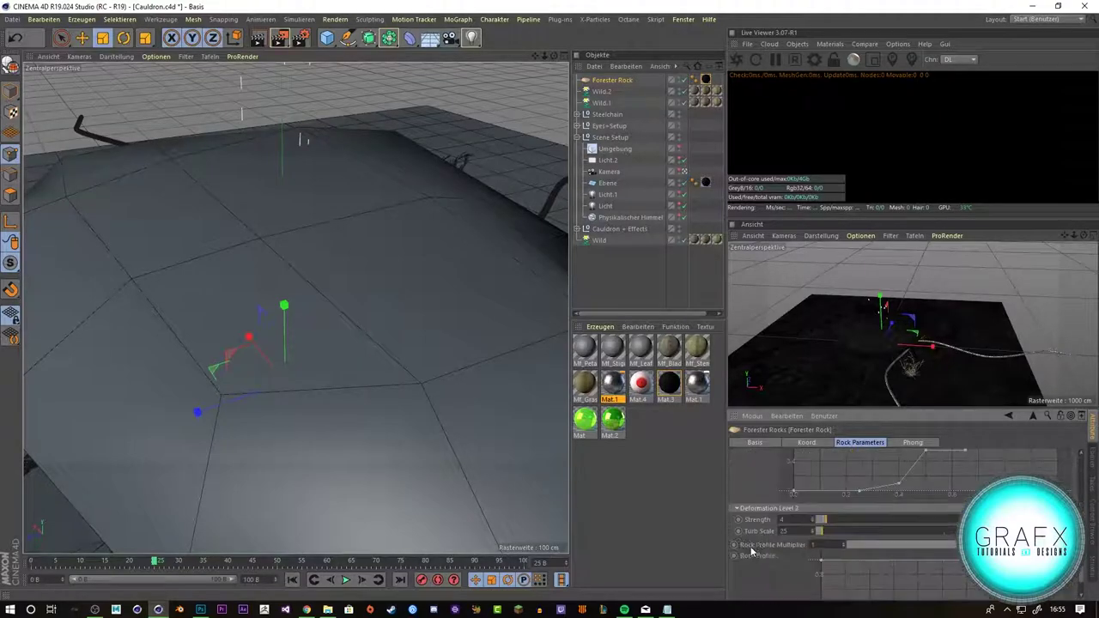
Step: Undo the oversized Forester rock
key(ctrl+z)
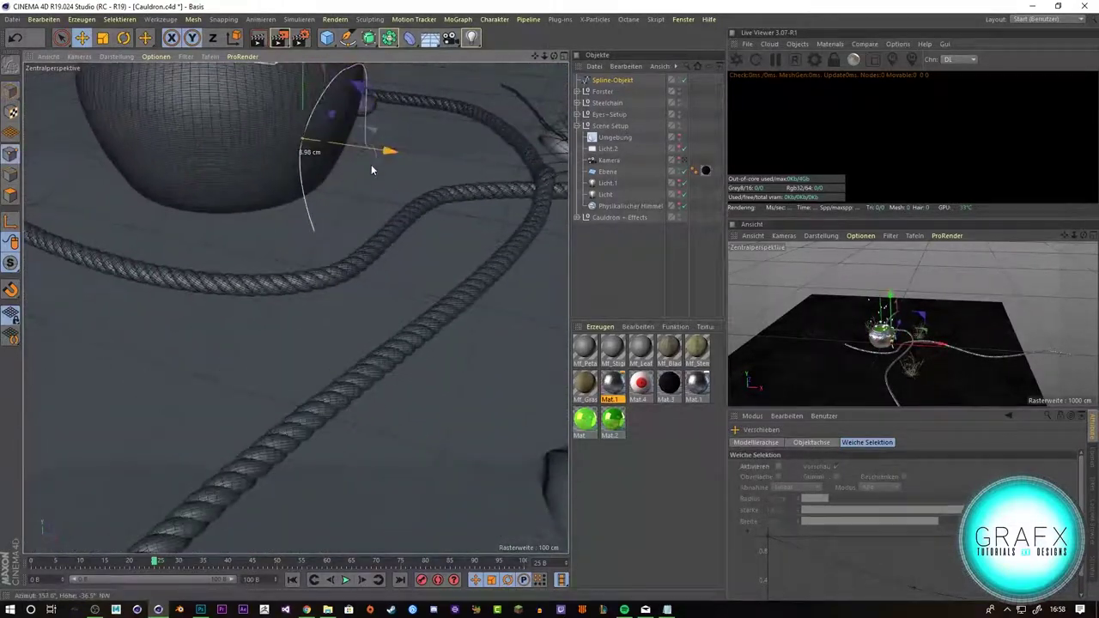
Step: Select the cauldron and orbit out to see it whole from a new angle
key(9)
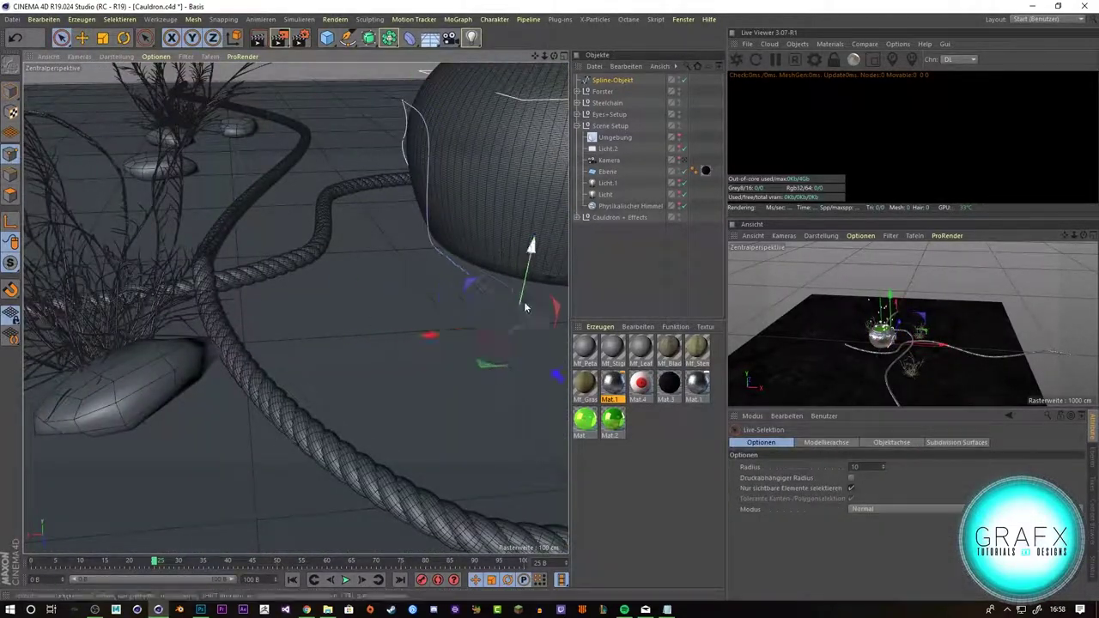
alt+drag(526, 307, 384, 193)
alt+drag(456, 337, 363, 237)
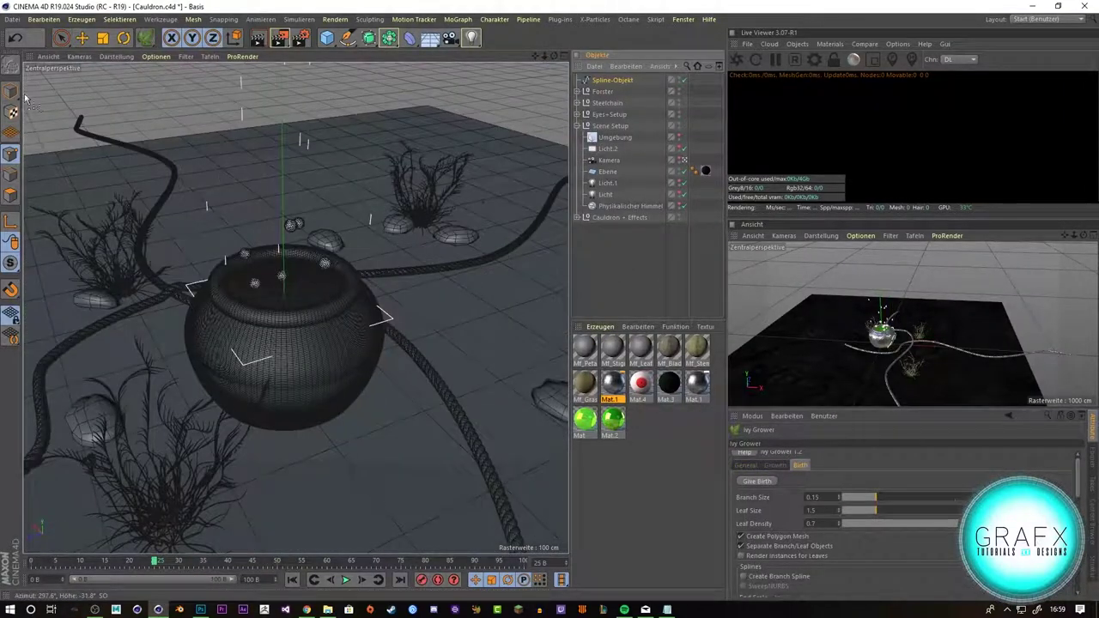
key(e)
Step: Switch to the Ivy Grower on the cauldron and show its growth settings
key(space)
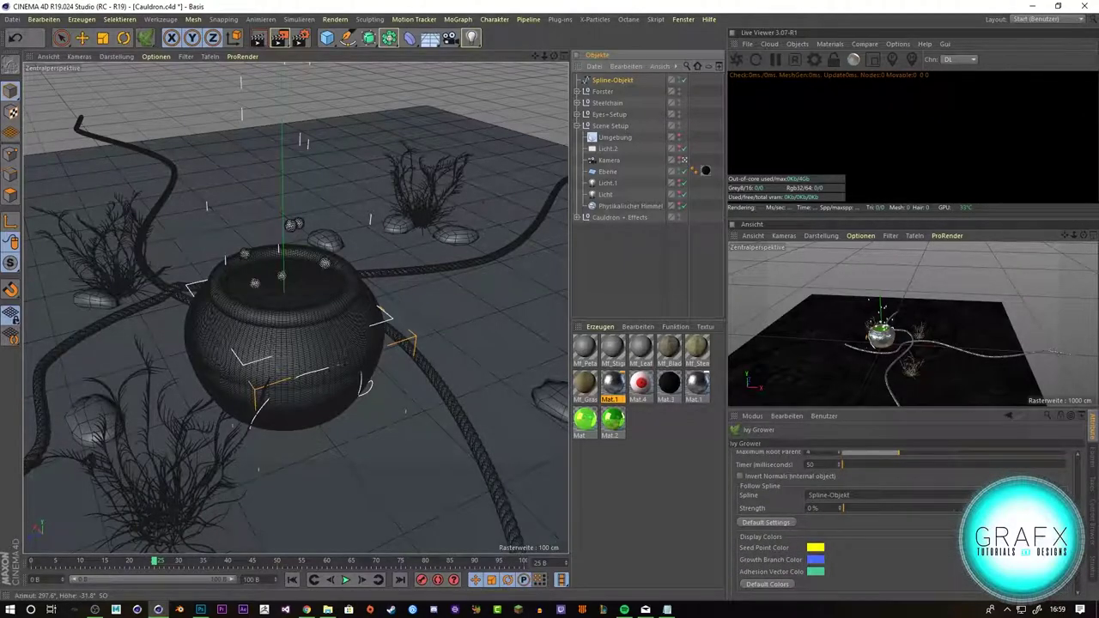
scroll(770, 504, up, 5)
click(755, 502)
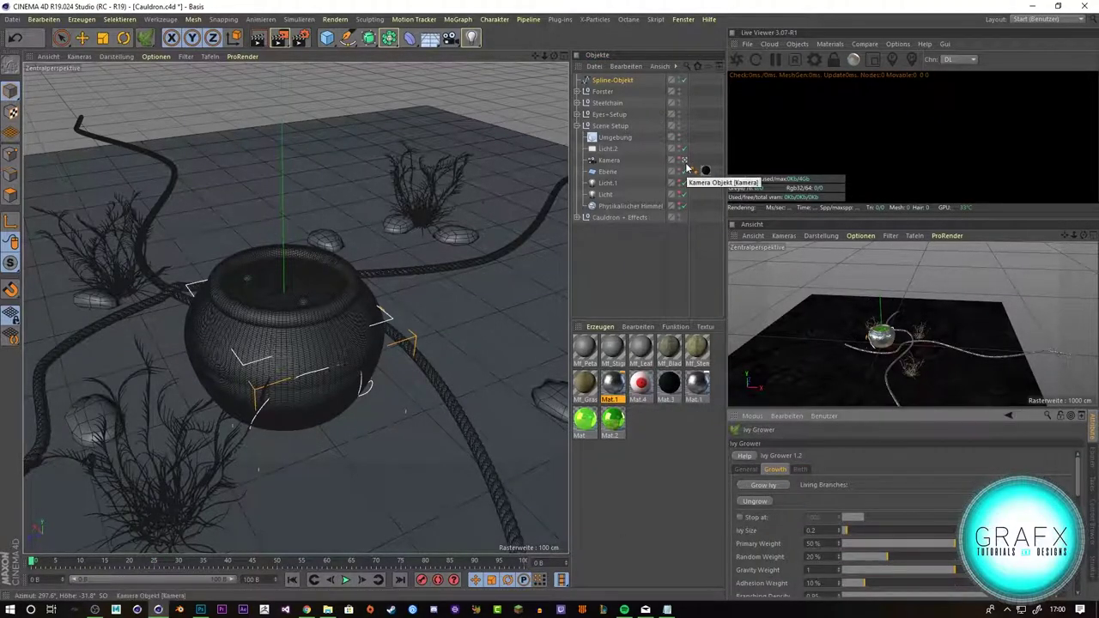
click(685, 161)
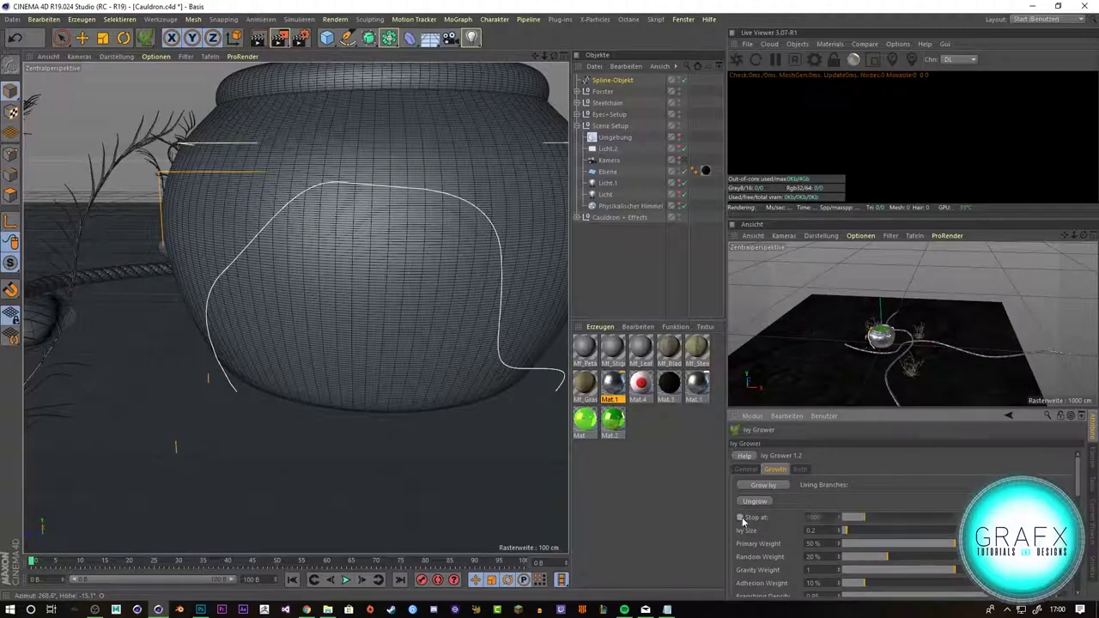
Step: Set the ivy to follow Spline-Objekt with Ivy Size 0.345 in the Growth settings
scroll(743, 520, down, 2)
scroll(742, 520, down, 2)
scroll(743, 520, down, 2)
scroll(742, 520, down, 2)
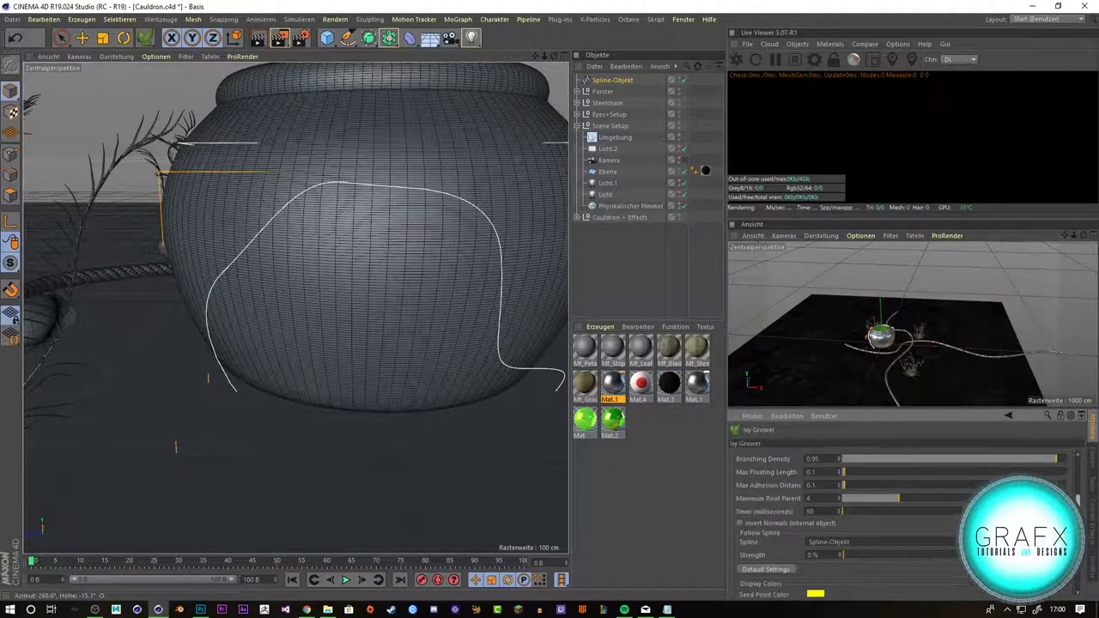
scroll(764, 506, up, 3)
scroll(771, 488, up, 3)
click(559, 19)
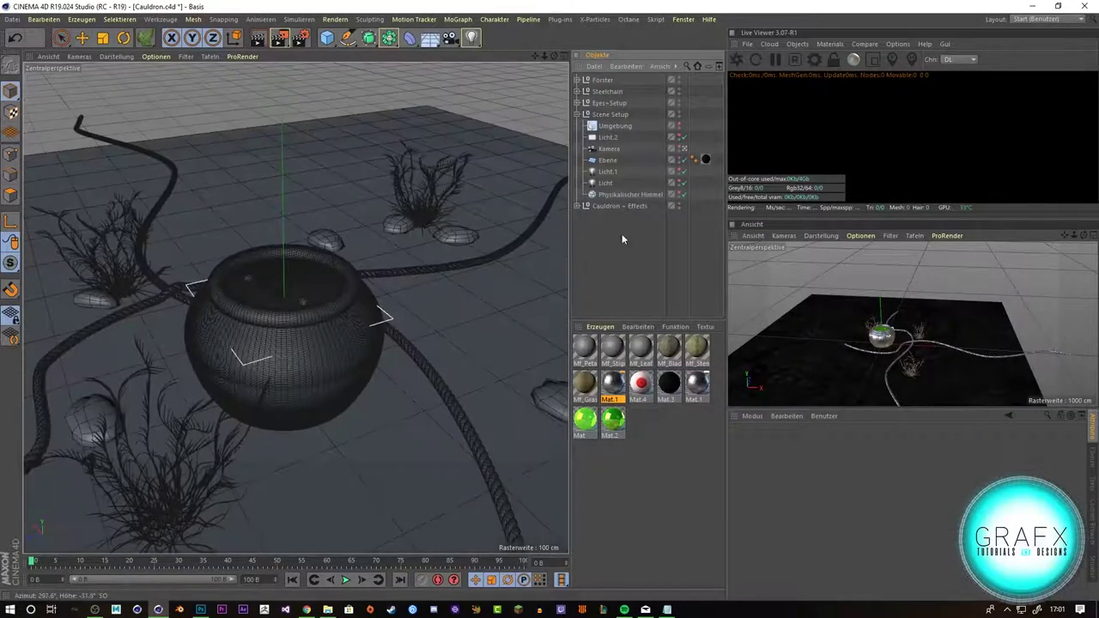
click(560, 19)
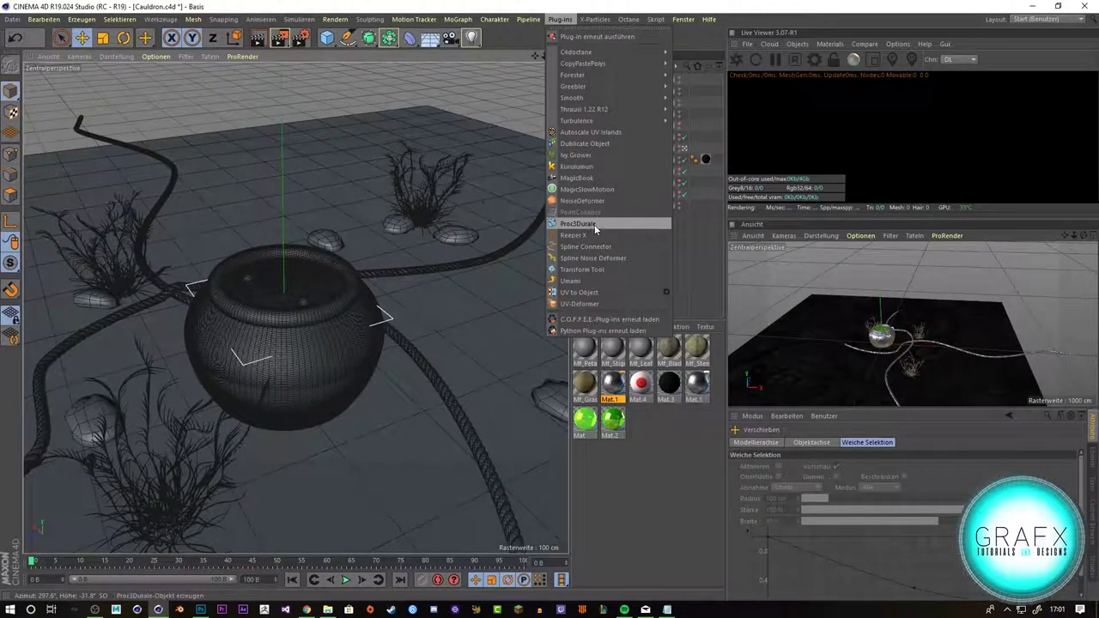
Step: Render the 1920x1080 scene to the Picture Viewer and maximize the viewer
click(285, 44)
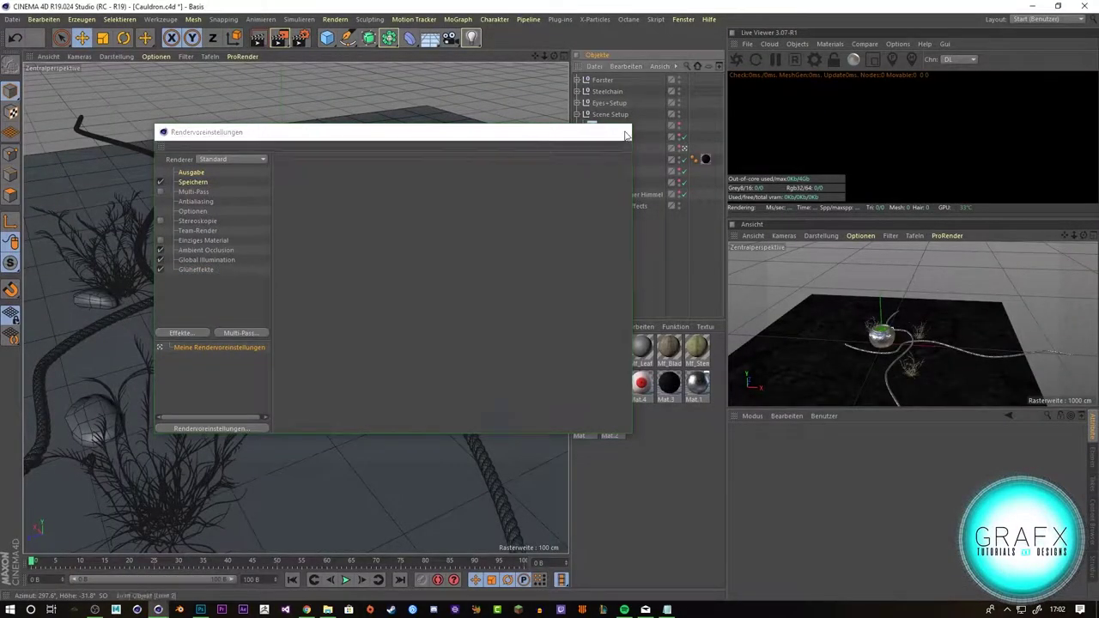
click(626, 133)
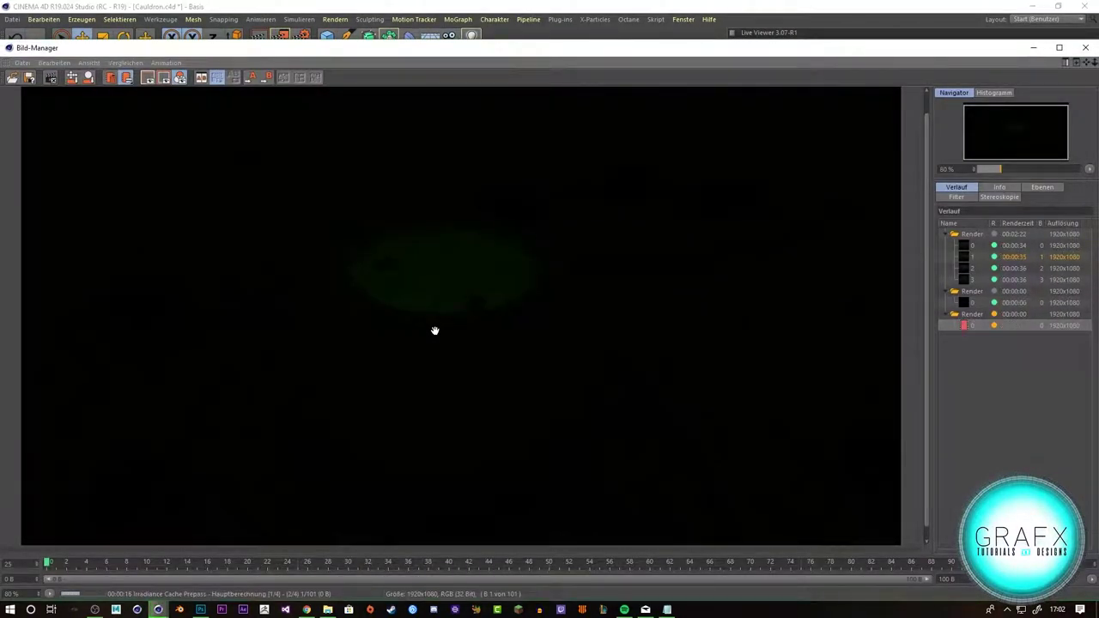
double_click(718, 47)
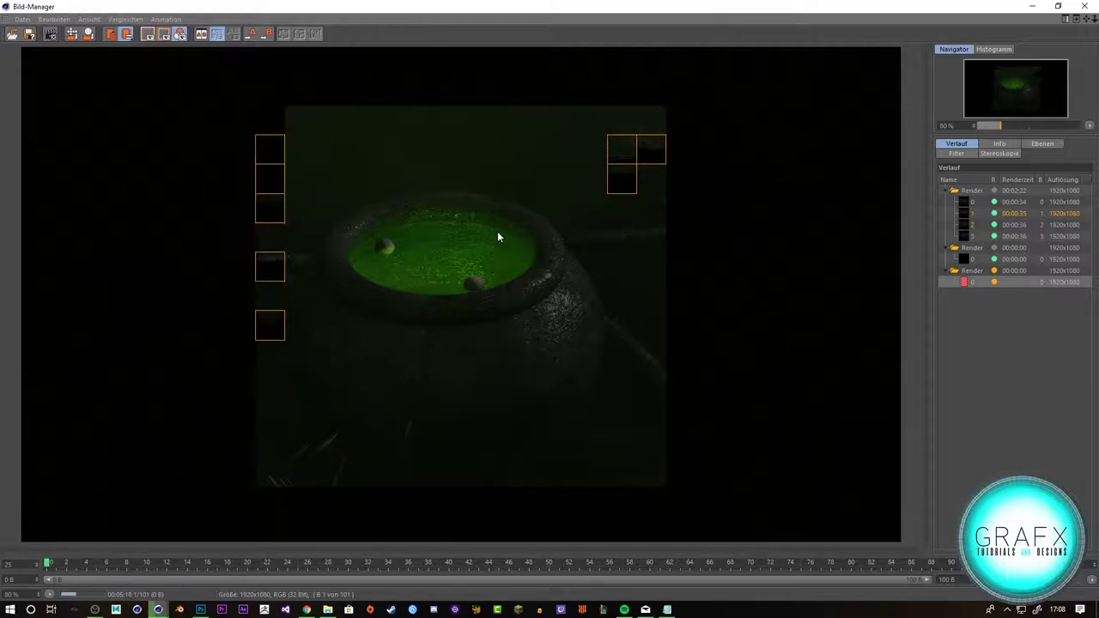
Step: Zoom and pan around the finished render, then open its history options
scroll(497, 231, up, 2)
scroll(376, 346, down, 2)
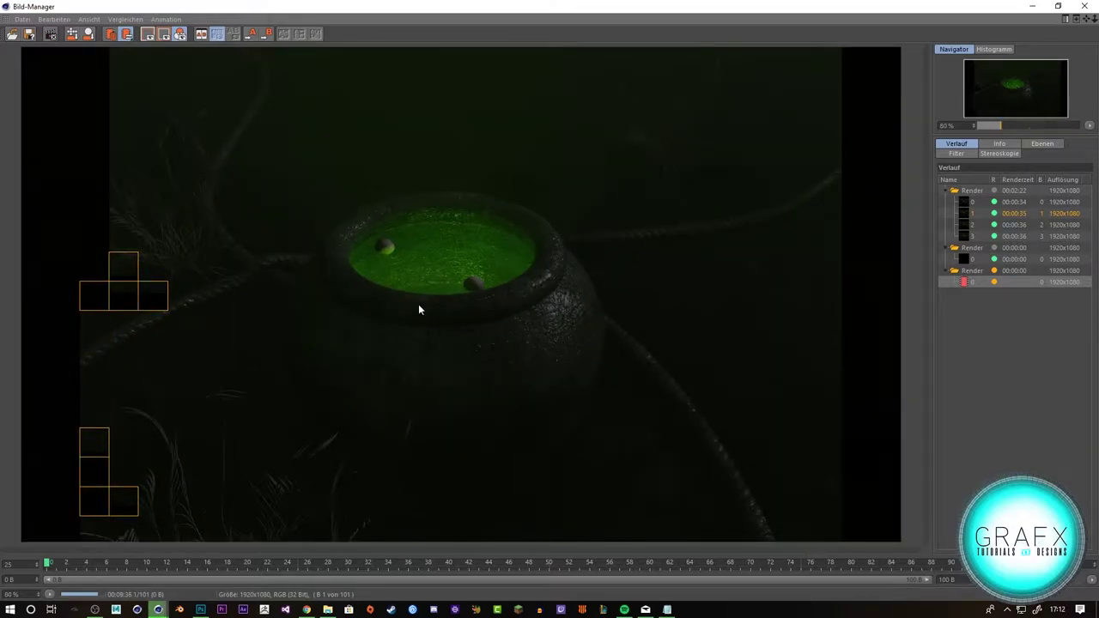
scroll(418, 309, up, 3)
scroll(454, 282, up, 3)
scroll(490, 226, down, 4)
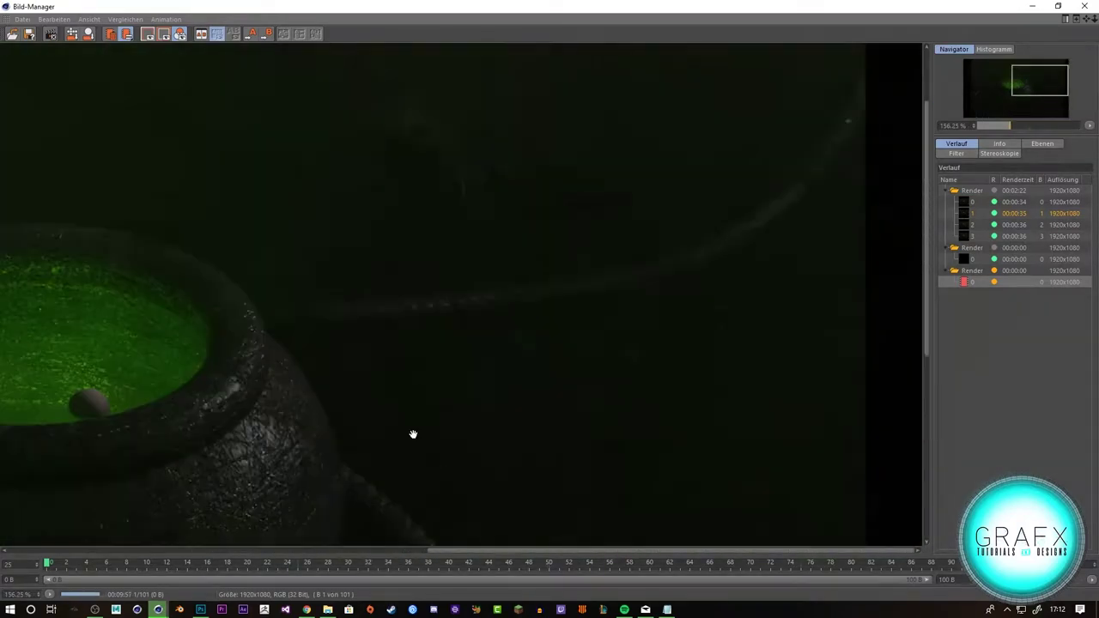
drag(413, 434, 503, 326)
scroll(503, 309, up, 2)
scroll(420, 309, down, 4)
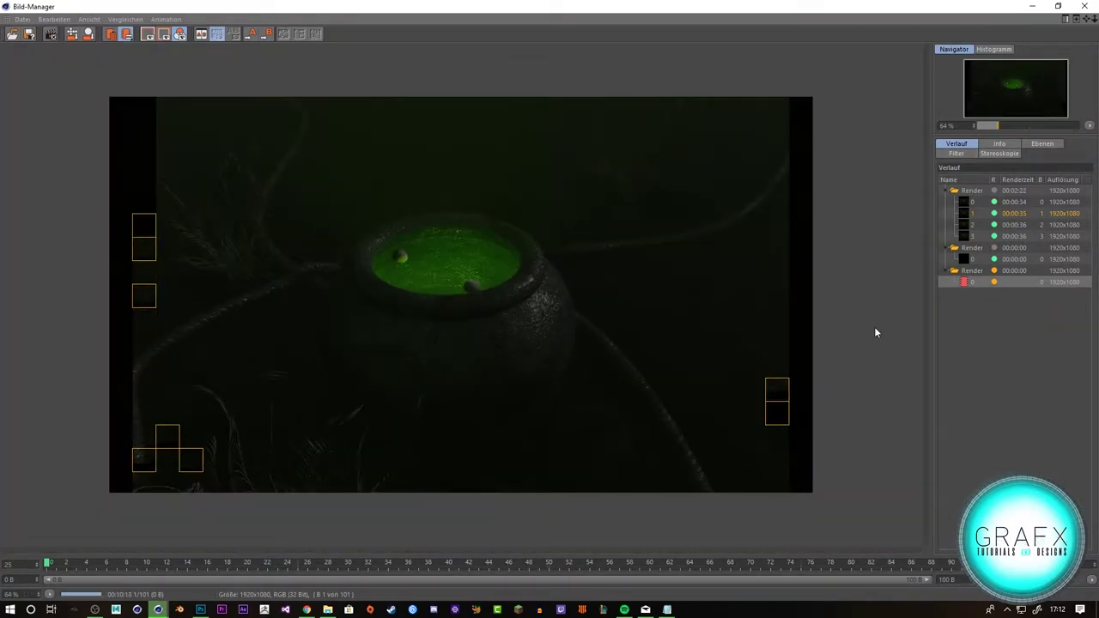
scroll(870, 324, up, 3)
scroll(369, 252, down, 2)
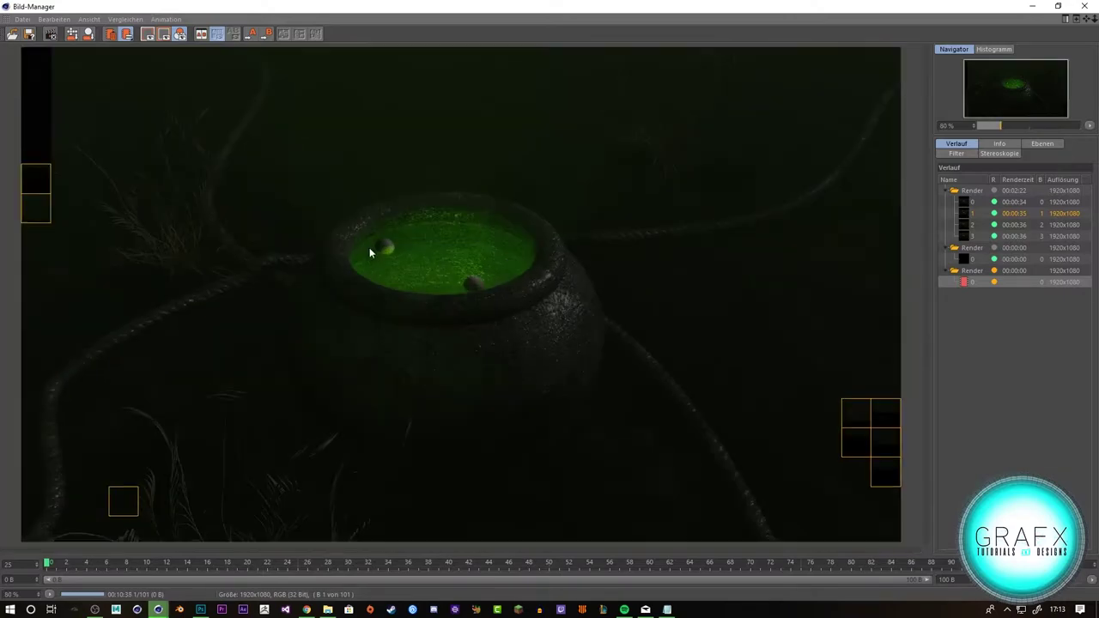
scroll(669, 197, up, 1)
scroll(532, 268, down, 3)
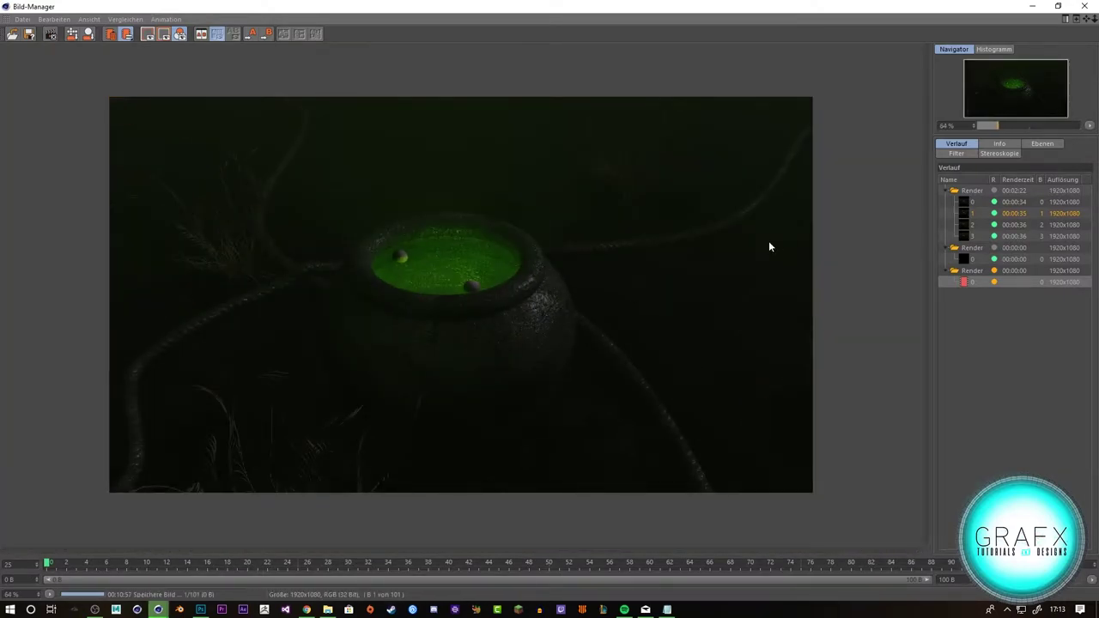
scroll(539, 263, up, 2)
right_click(957, 282)
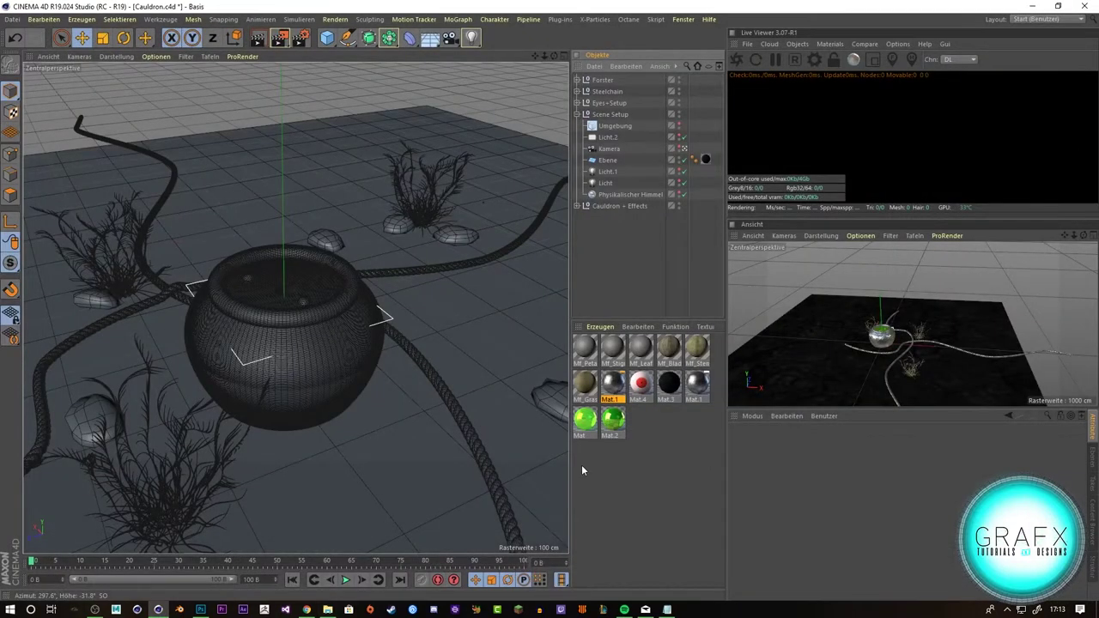